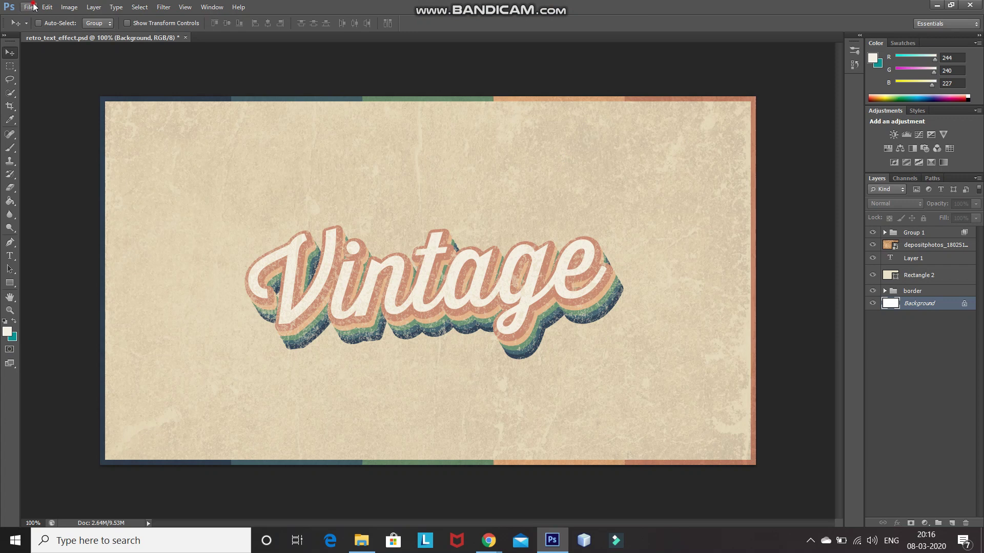
Create a new white 1280 × 720 px document at 300 pixels per inch
click(30, 7)
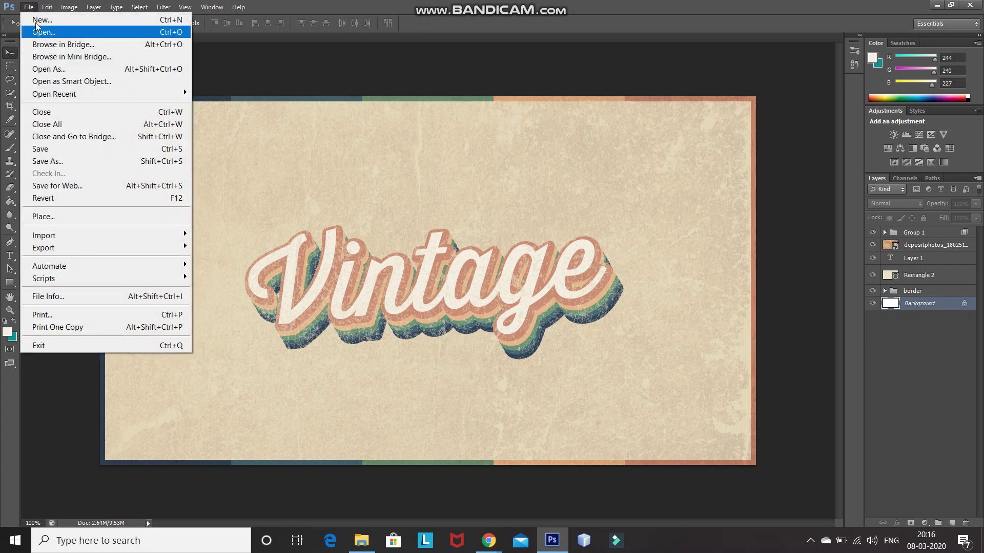
click(37, 21)
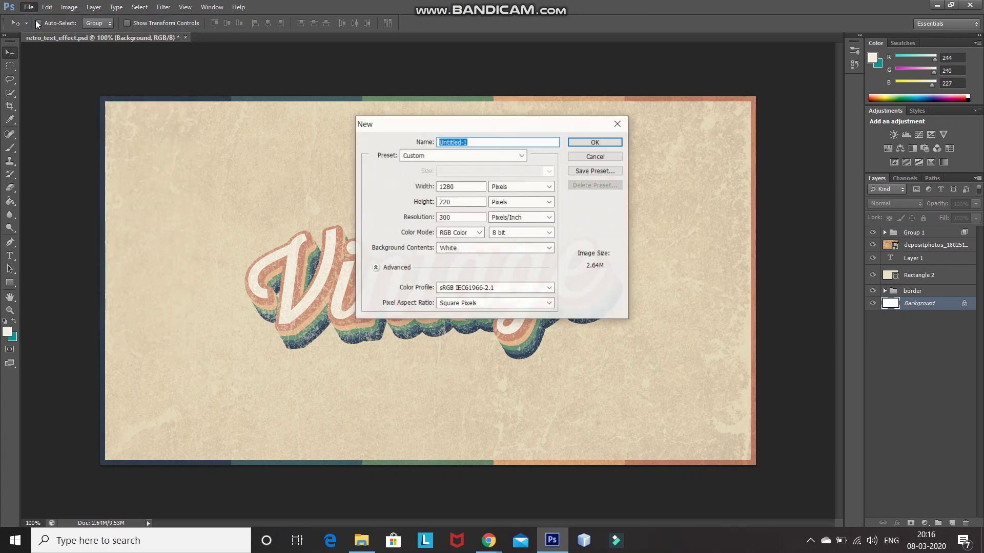
click(463, 187)
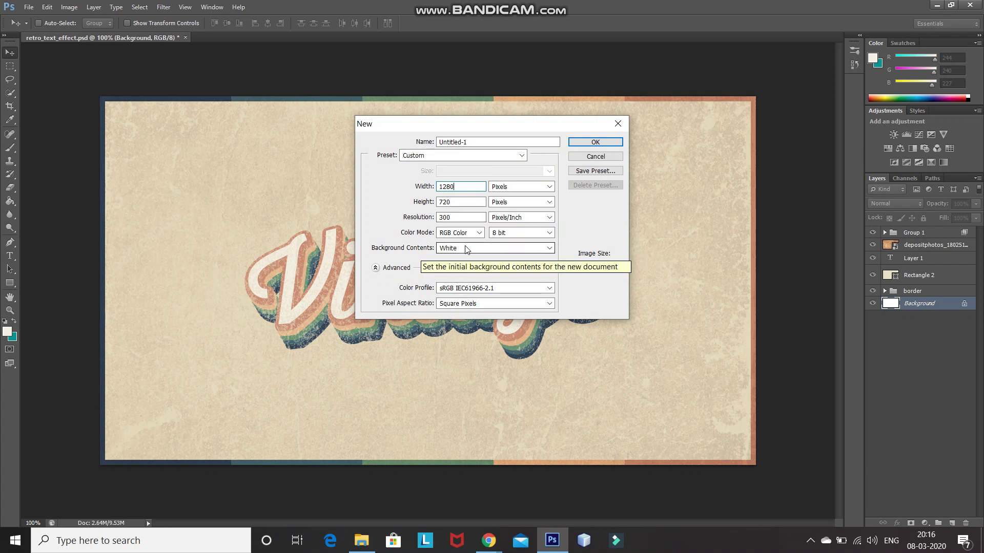
click(590, 142)
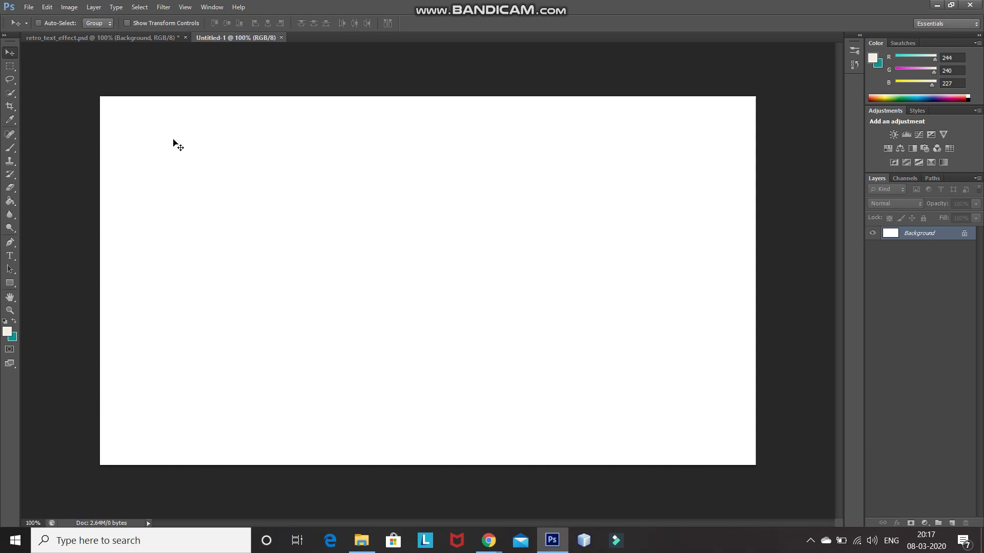
Choose the Rectangle Tool and set its shape fill to pure white
click(8, 284)
right_click(16, 282)
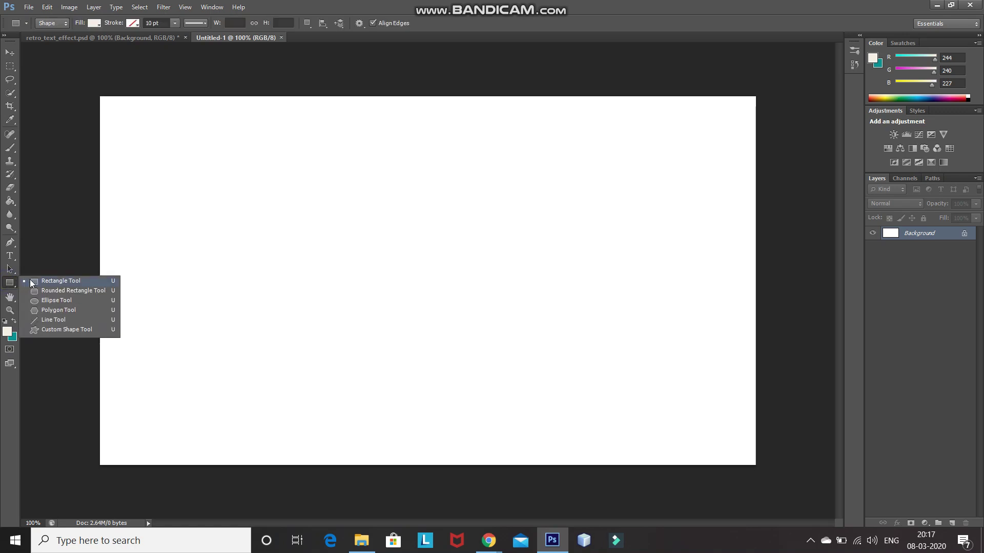
click(41, 281)
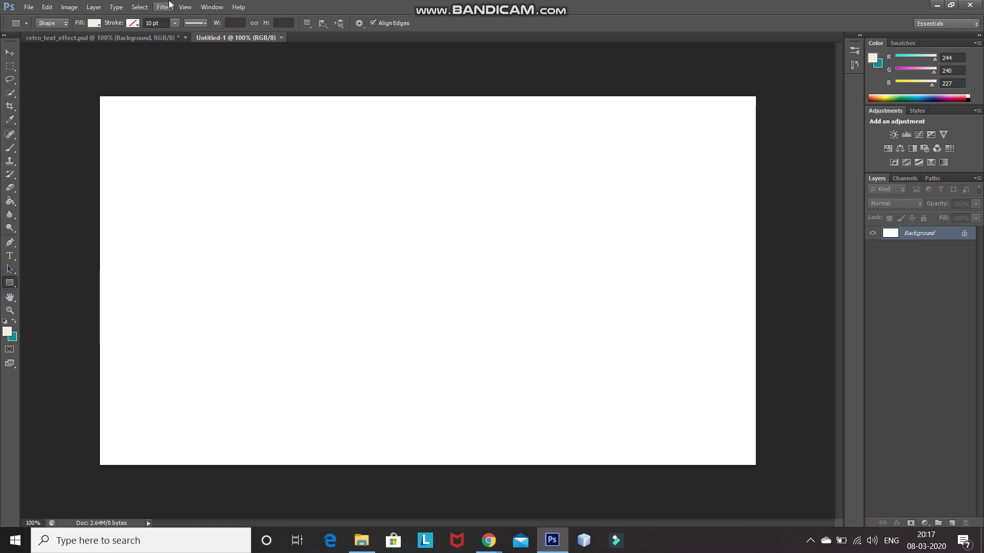
click(95, 23)
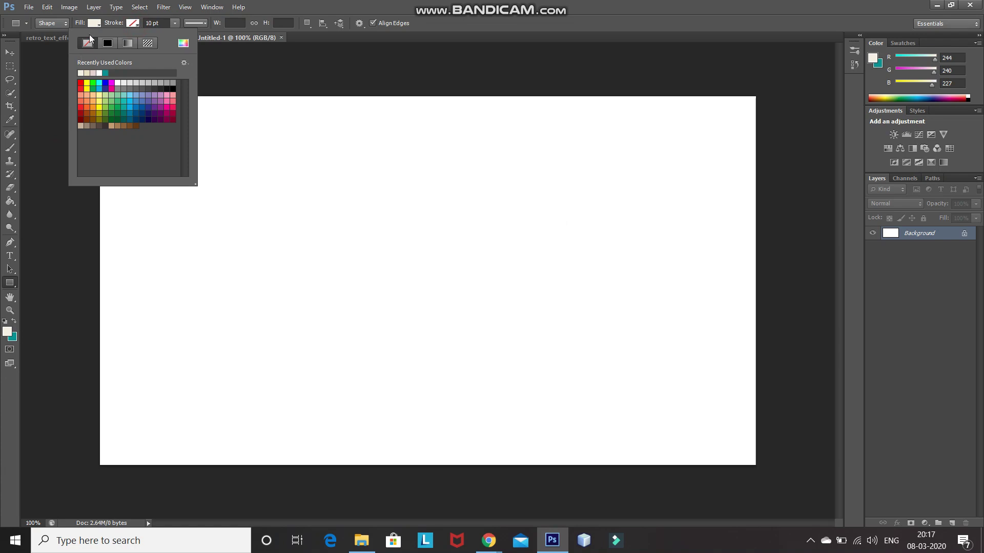
click(129, 23)
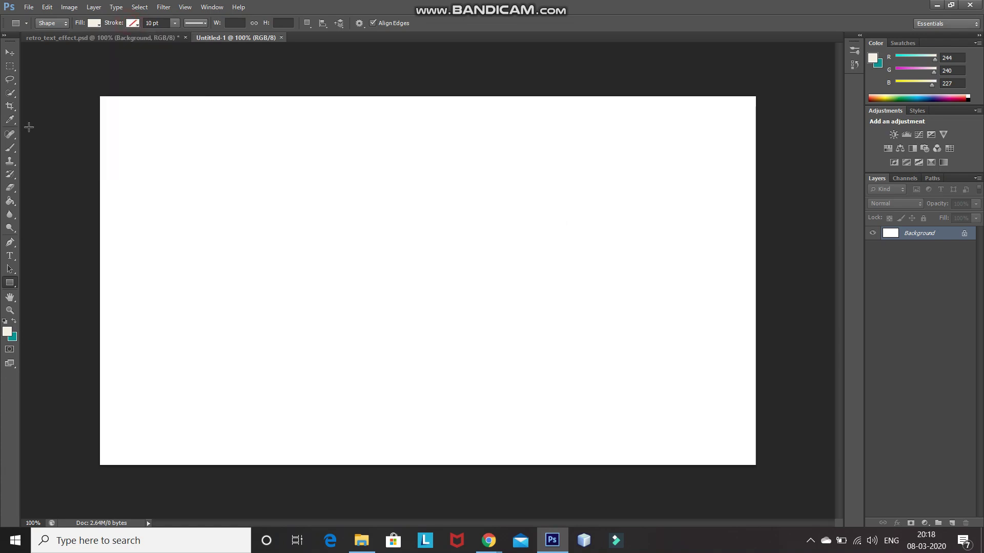
click(130, 24)
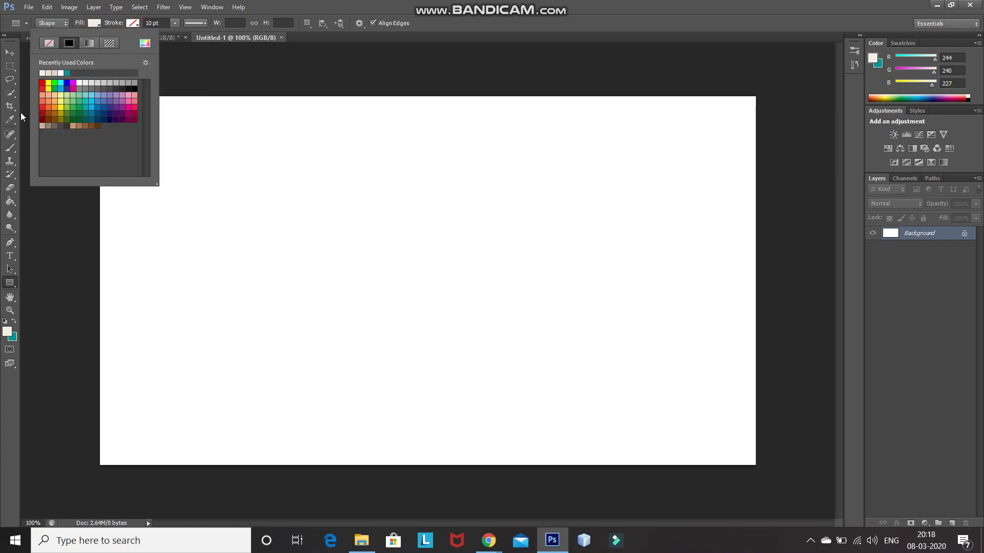
double_click(61, 72)
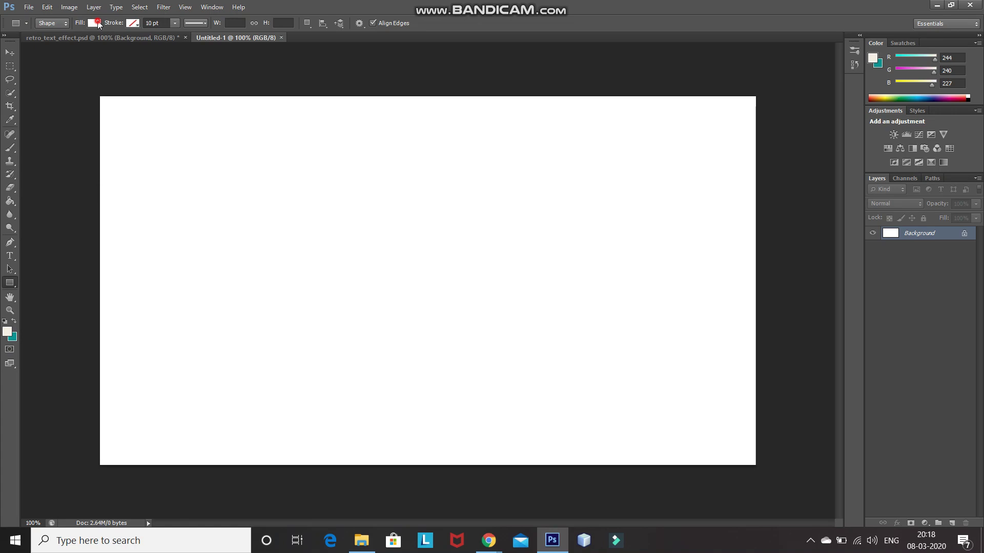
Create a rectangle of exactly 256 × 720 px on the canvas
click(254, 202)
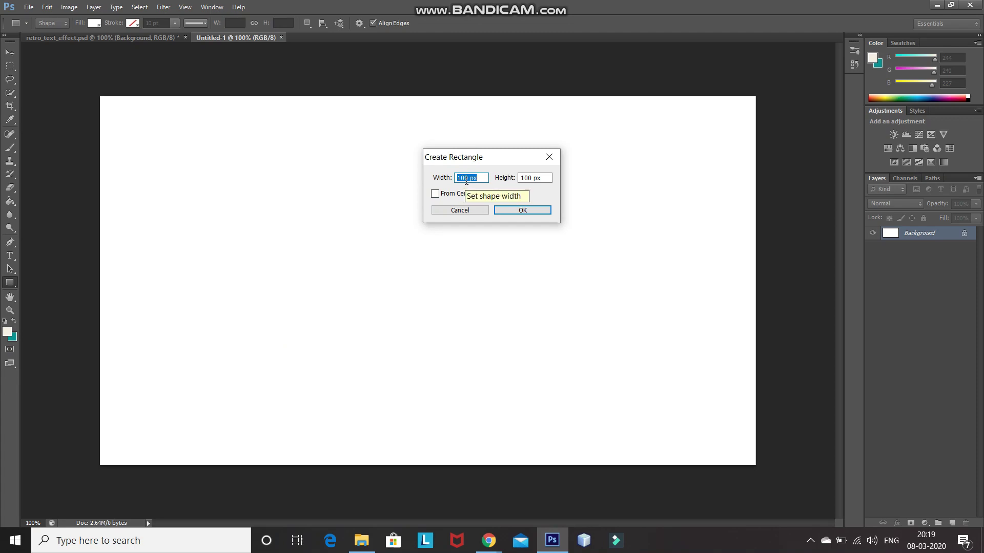
text(2)
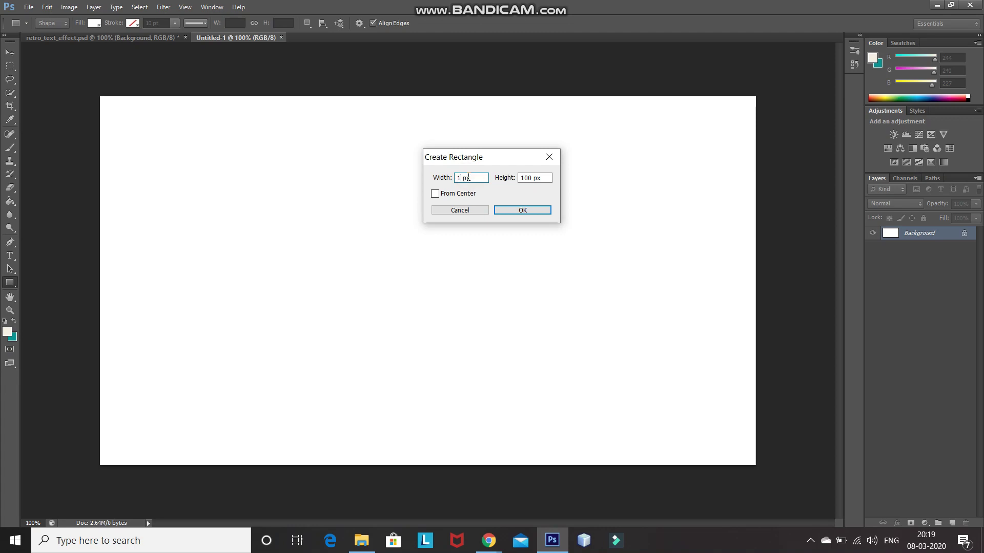
text(56)
click(531, 177)
key(BackSpace)
key(BackSpace)
key(BackSpace)
text(720)
click(514, 214)
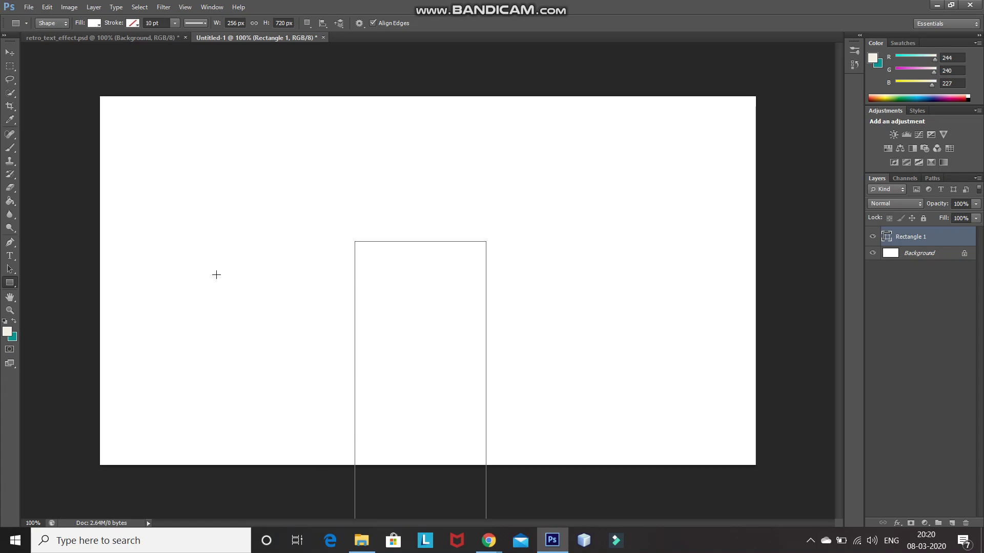
Move the rectangle to the canvas's left edge and fill it dark blue #314357
click(9, 55)
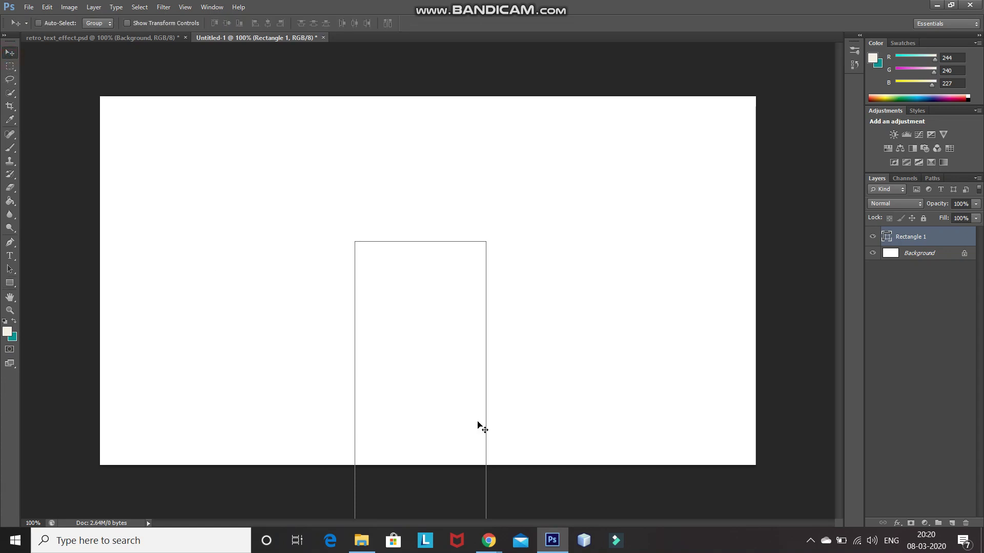
drag(400, 364, 207, 261)
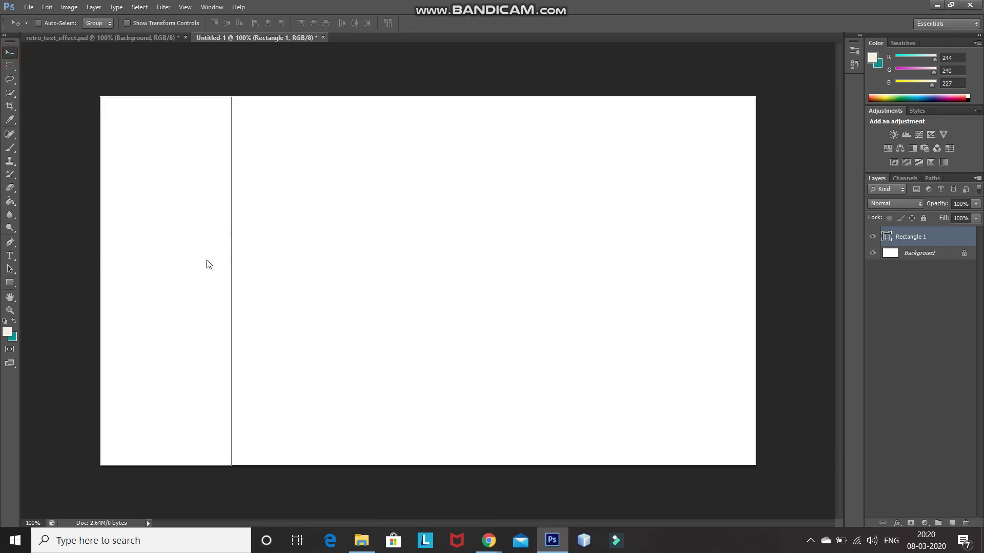
double_click(888, 237)
click(713, 424)
key(BackSpace)
key(BackSpace)
key(BackSpace)
key(BackSpace)
key(BackSpace)
key(BackSpace)
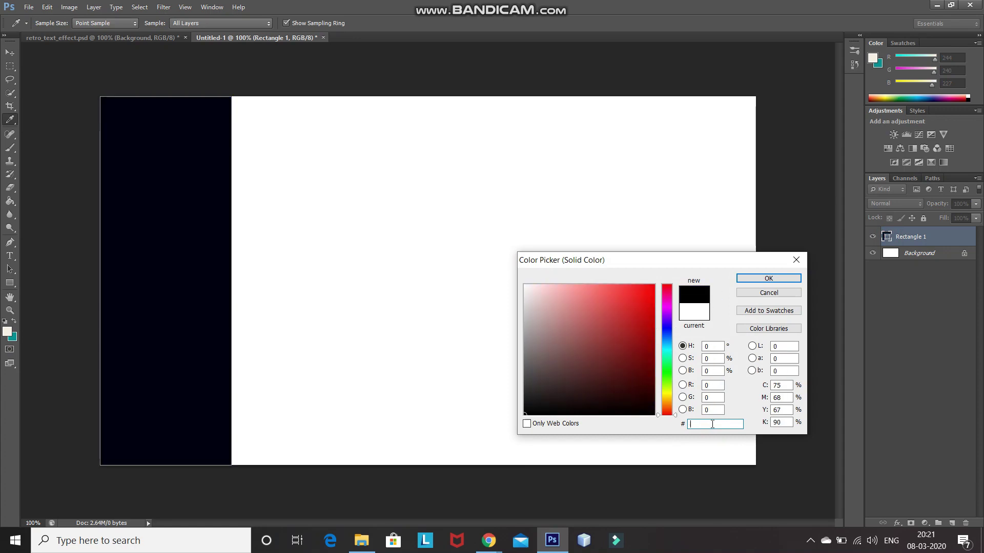
text(314)
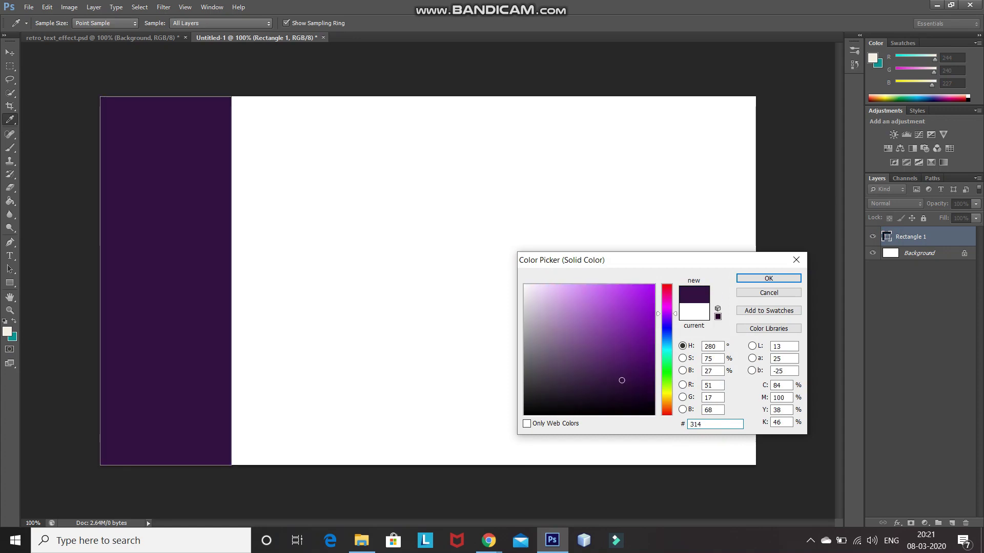
text(357)
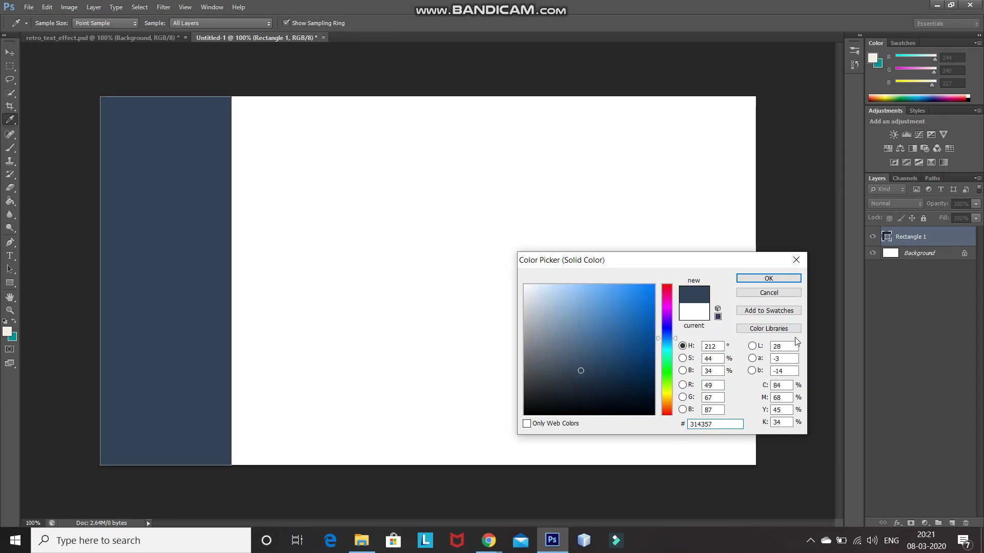
click(776, 281)
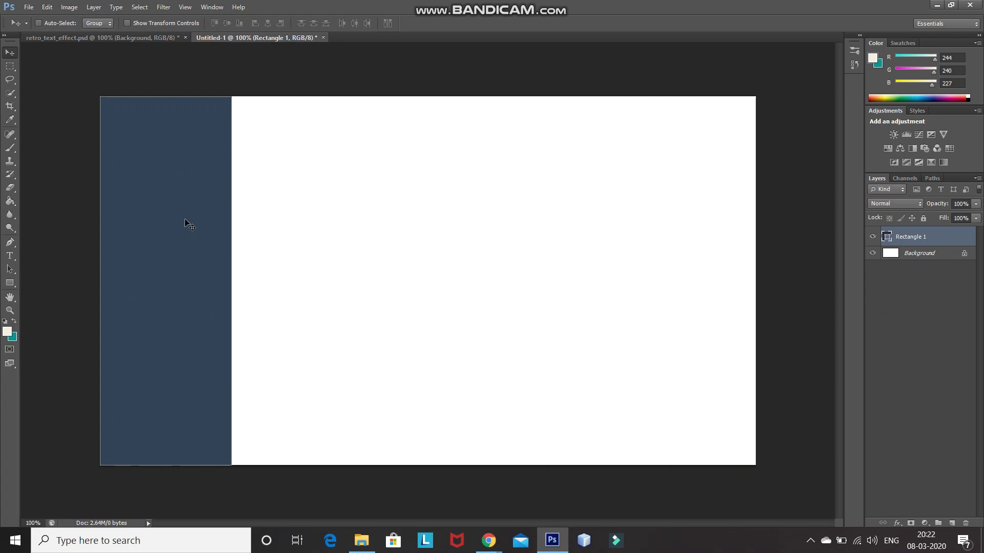
Hide the target path via View > Show and duplicate the rectangle layer
click(185, 6)
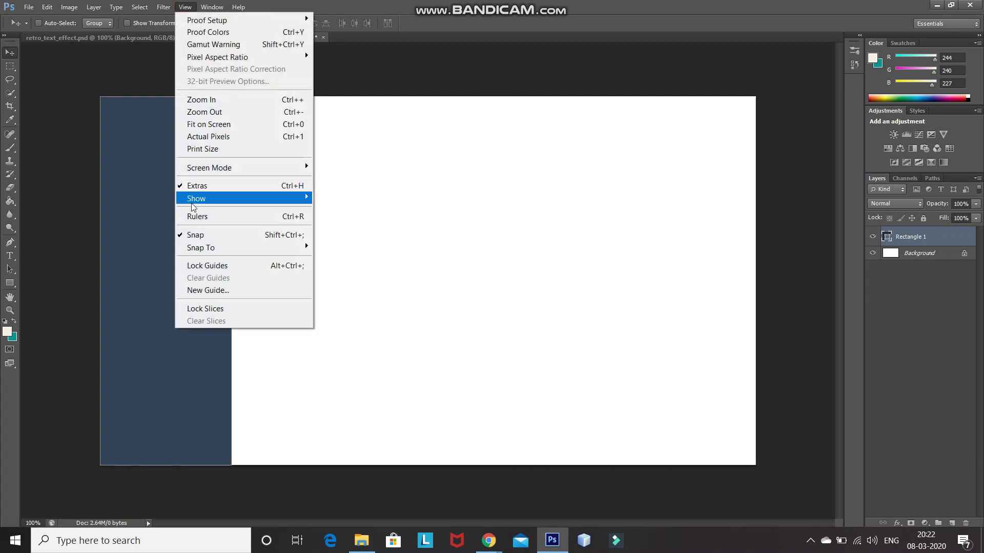
mouse_move(231, 203)
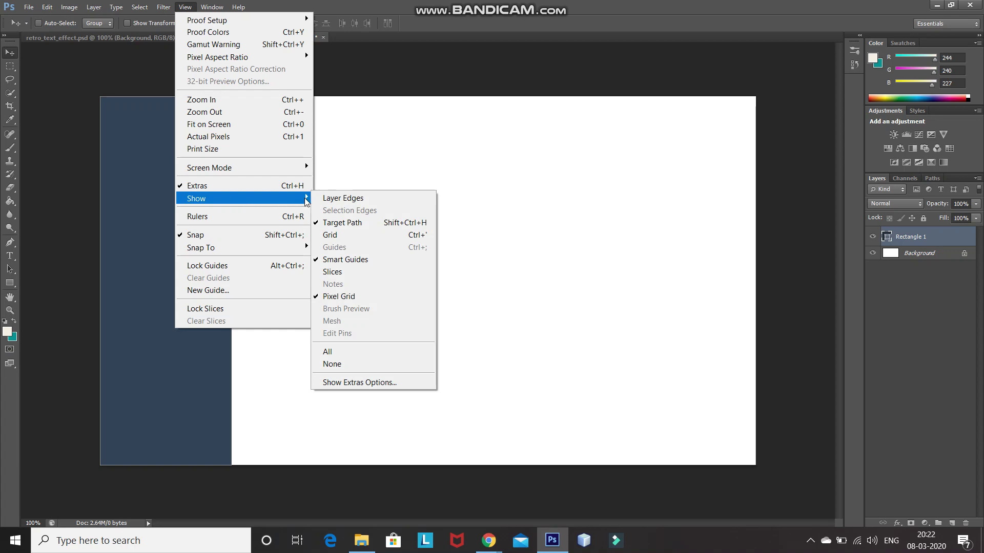
click(347, 223)
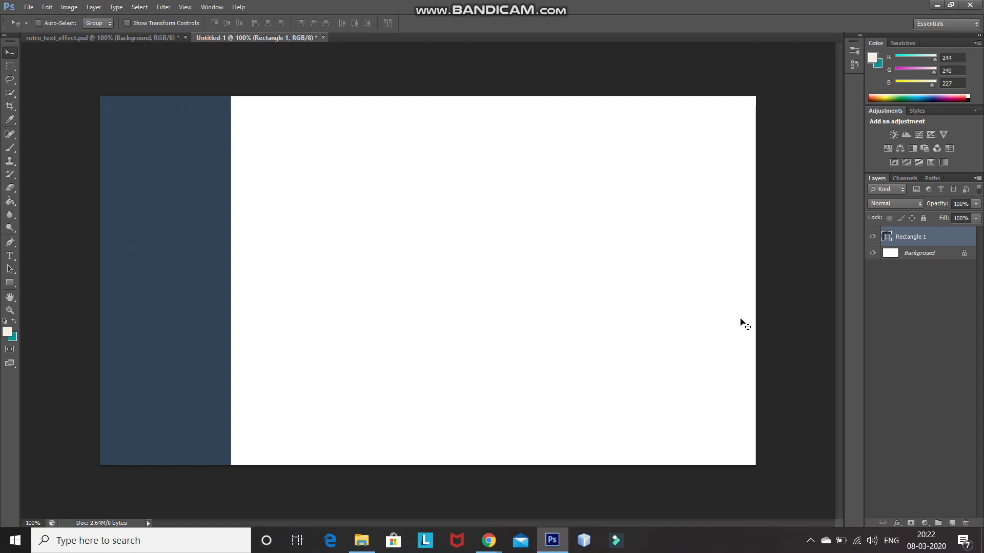
key(ctrl+j)
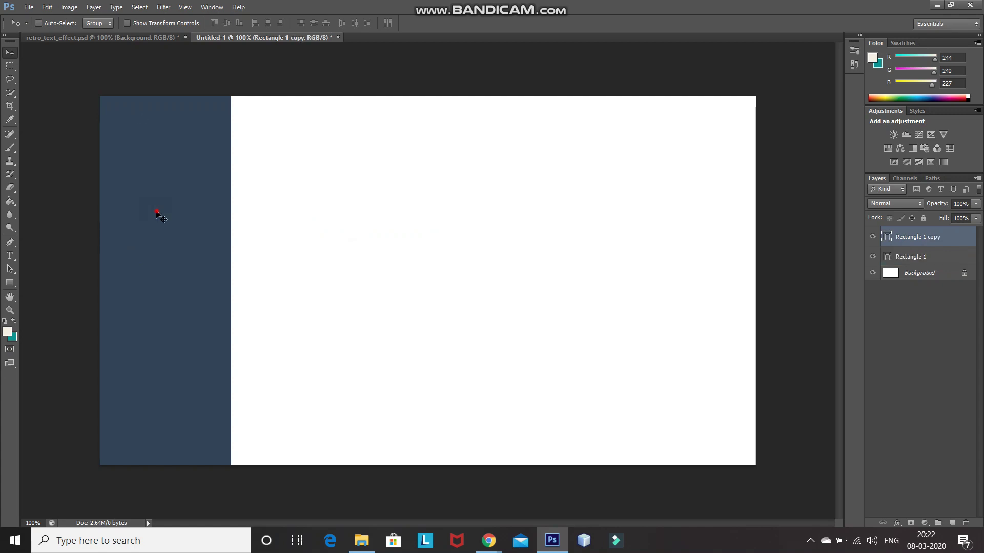
Place the copied stripe beside the navy one and fill it slate teal #456672
drag(157, 212, 302, 200)
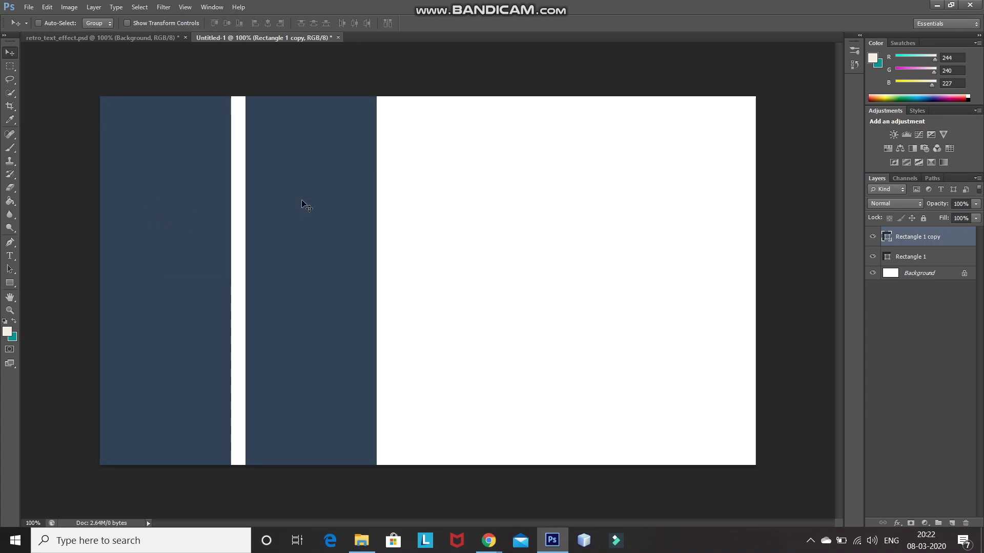
key(Left)
key(Left)
key(Left)
key(Left)
key(Left)
key(Left)
key(Left)
key(Left)
key(Left)
key(Left)
key(Left)
key(Left)
key(Left)
key(Left)
key(Left)
key(Left)
key(Left)
key(Left)
key(Left)
key(Left)
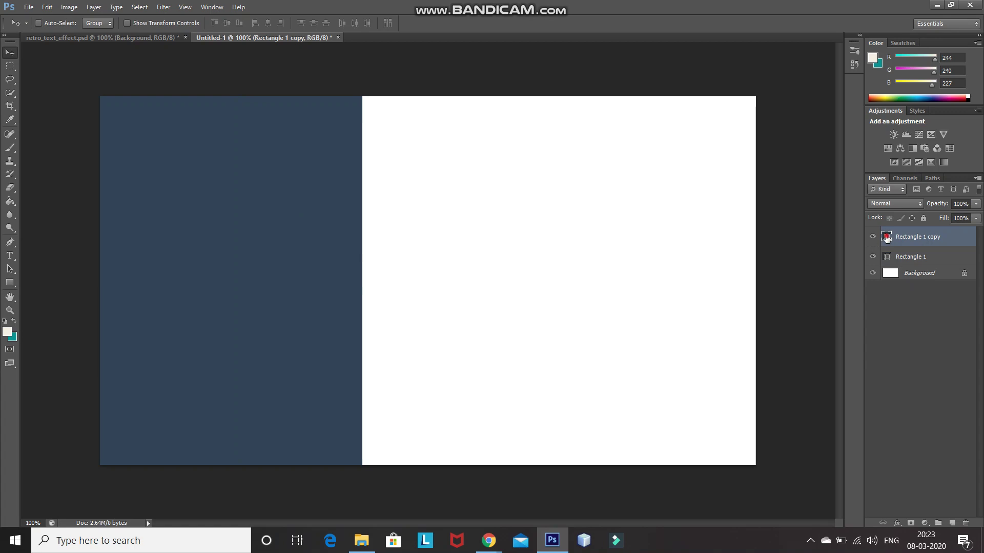
double_click(887, 238)
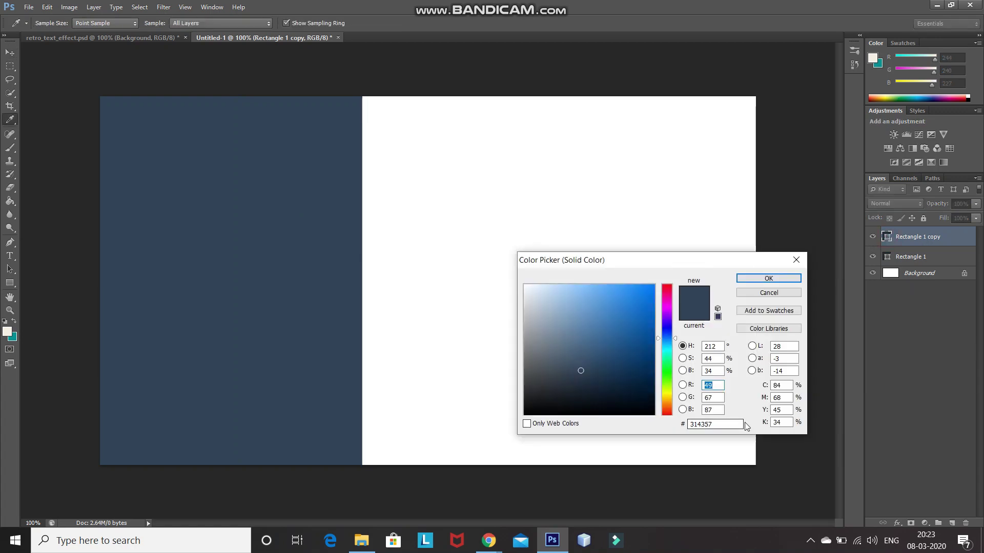
click(729, 425)
key(BackSpace)
key(BackSpace)
key(BackSpace)
key(BackSpace)
key(BackSpace)
key(BackSpace)
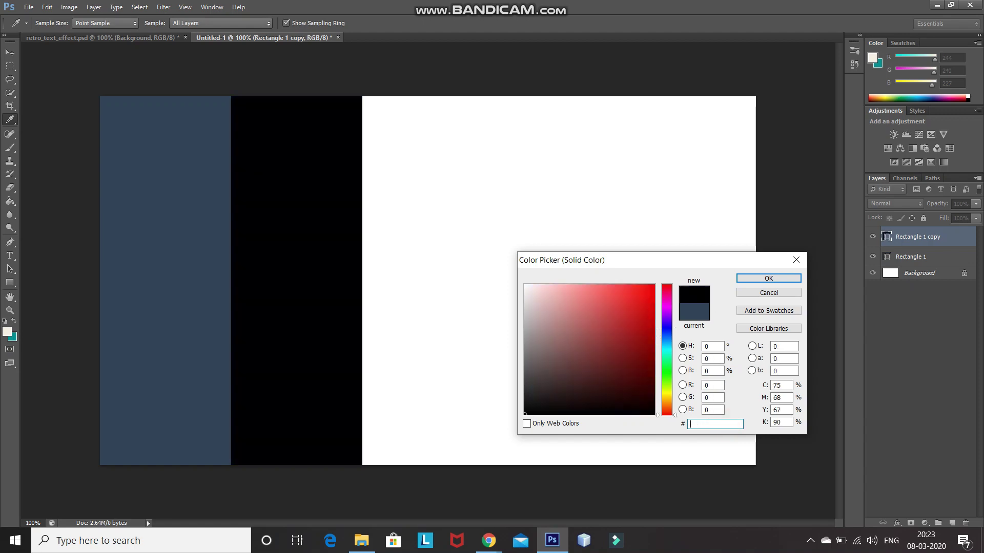
text(456672)
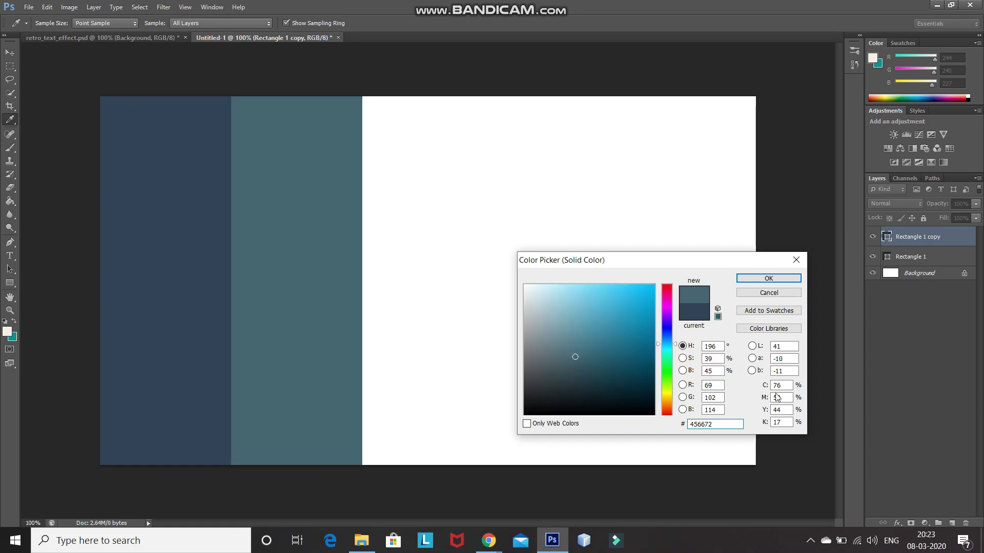
click(753, 278)
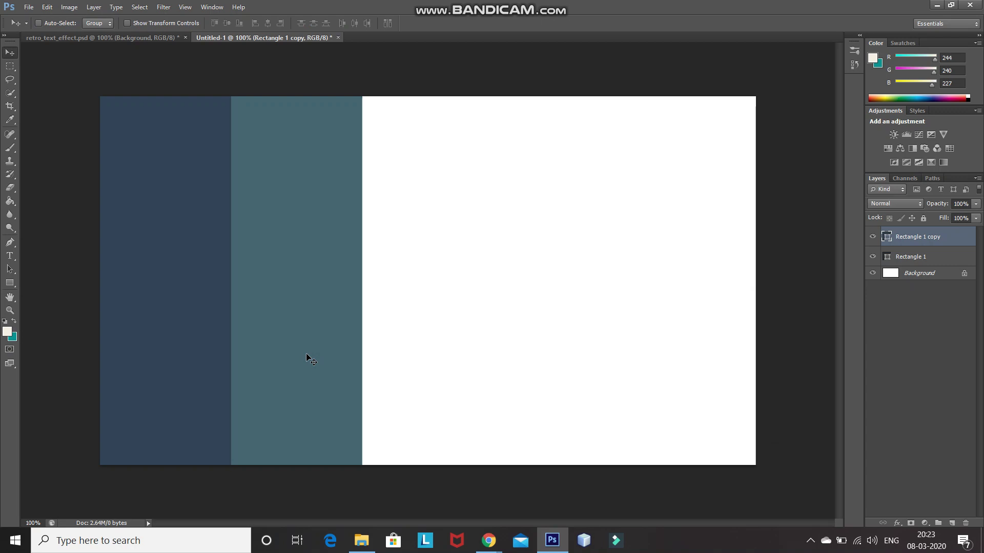
Duplicate the teal stripe, move it right, fill it green #6c9575, and duplicate again
key(ctrl+j)
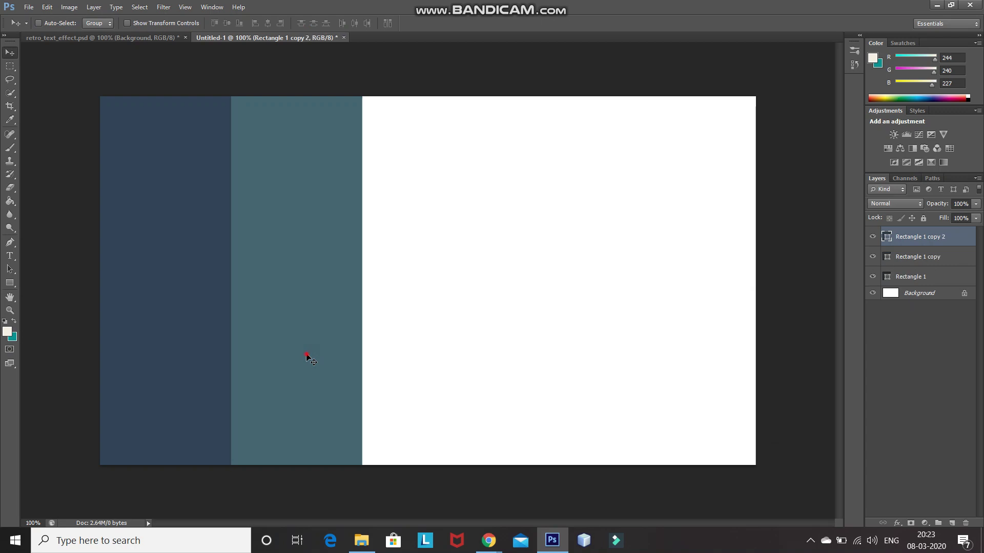
drag(306, 358, 437, 325)
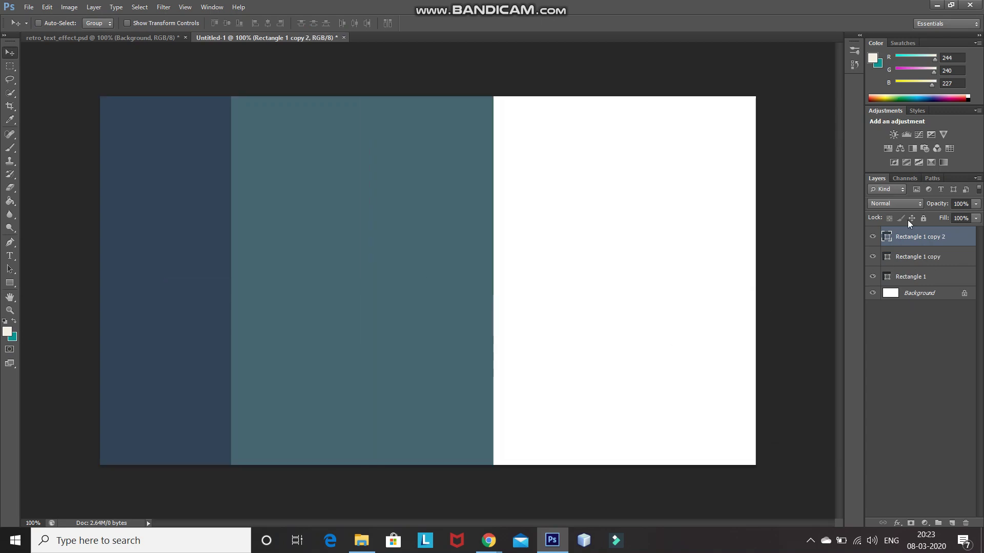
double_click(885, 239)
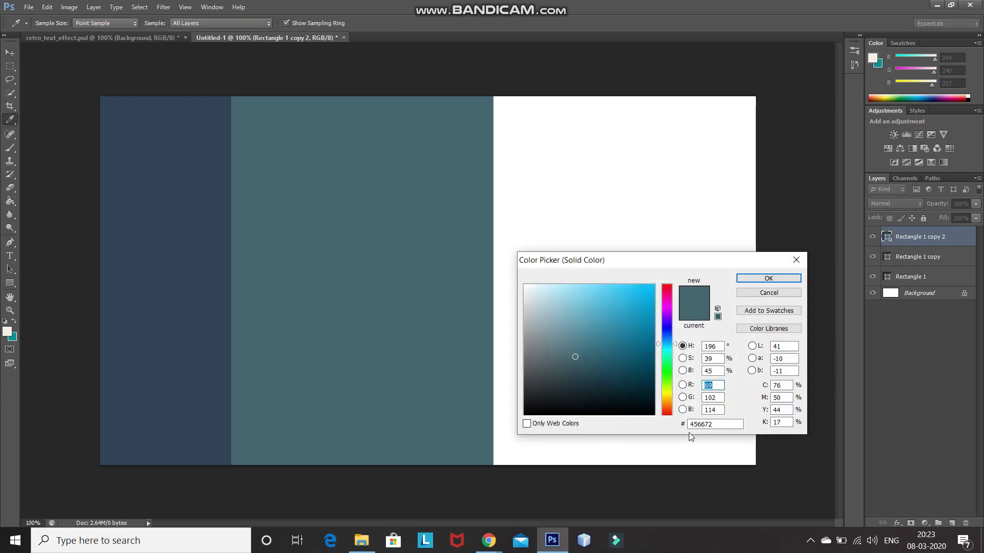
click(714, 425)
key(BackSpace)
key(BackSpace)
key(BackSpace)
key(BackSpace)
key(BackSpace)
key(BackSpace)
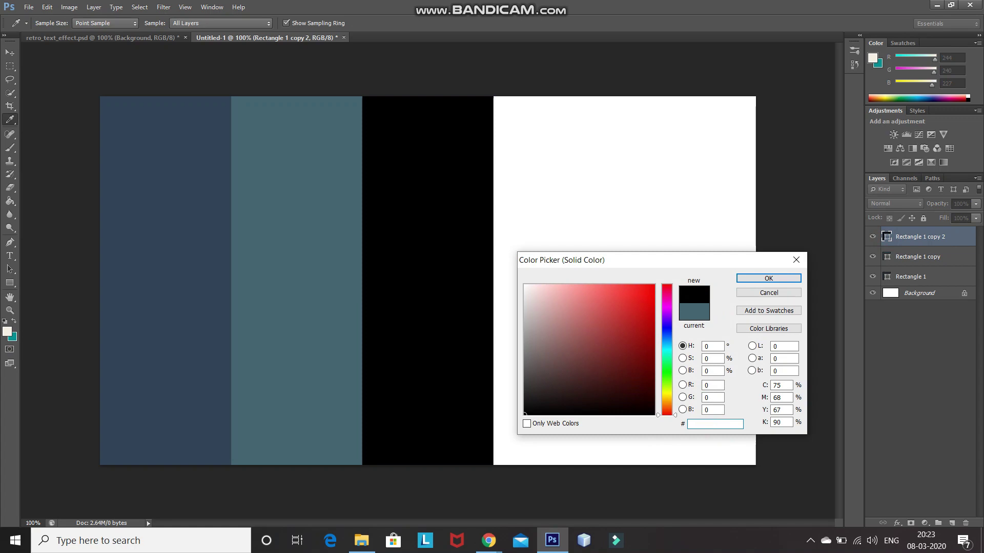
text(6c)
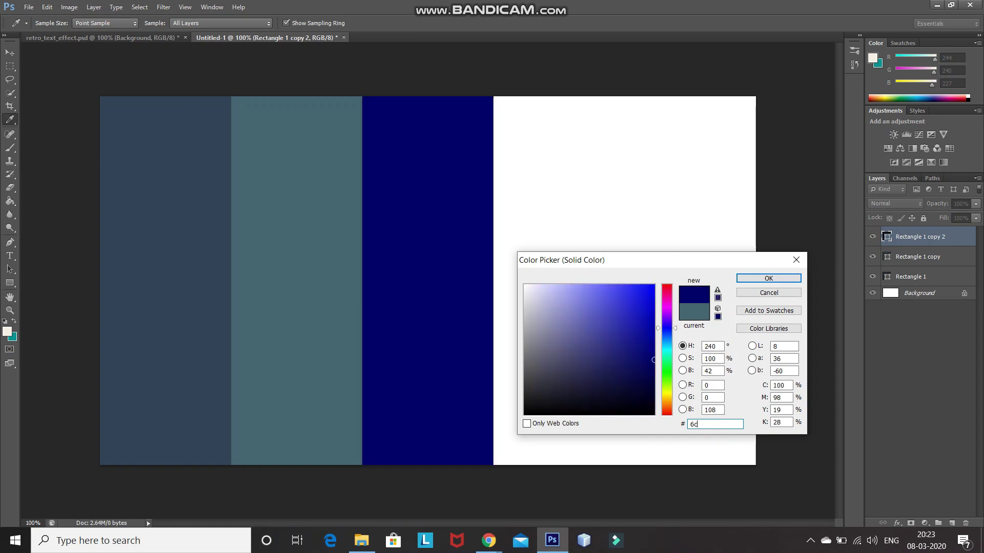
text(9575)
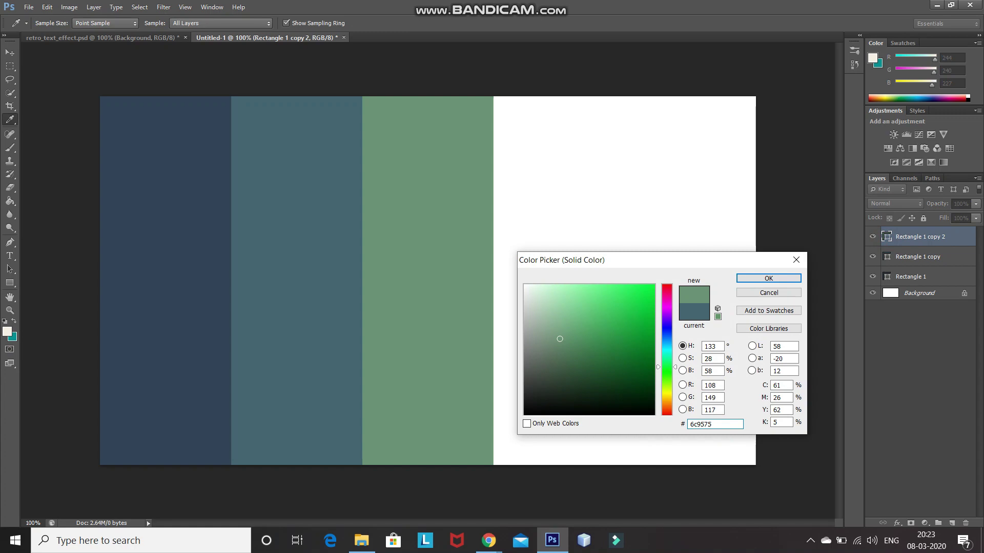
click(759, 279)
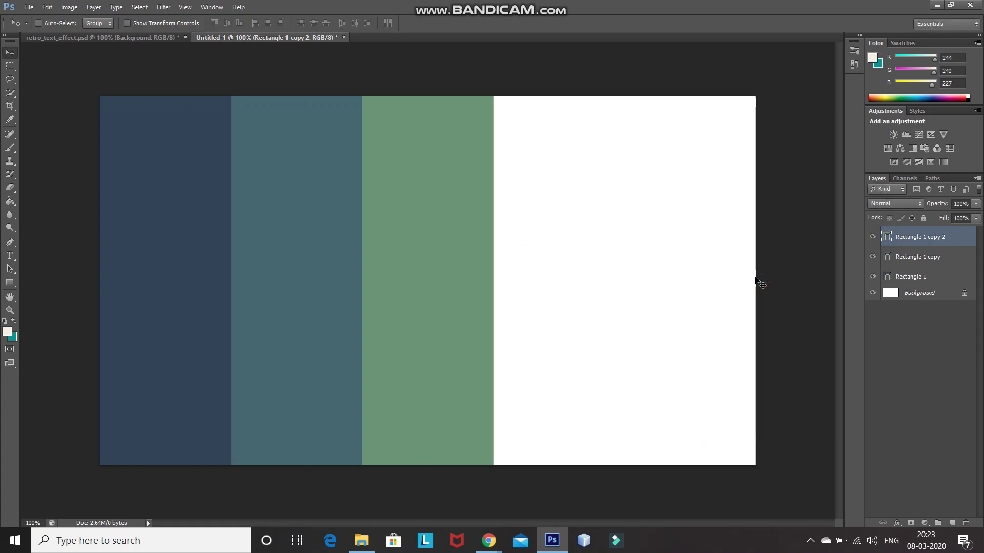
key(ctrl+j)
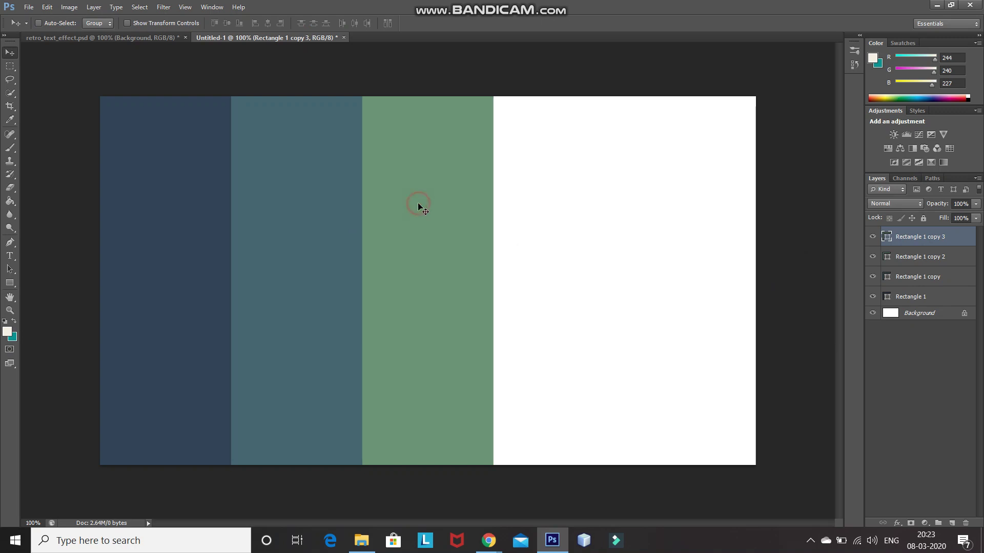
Move the new copy right of the green stripe and fill it peach #e3b587
drag(536, 189, 552, 183)
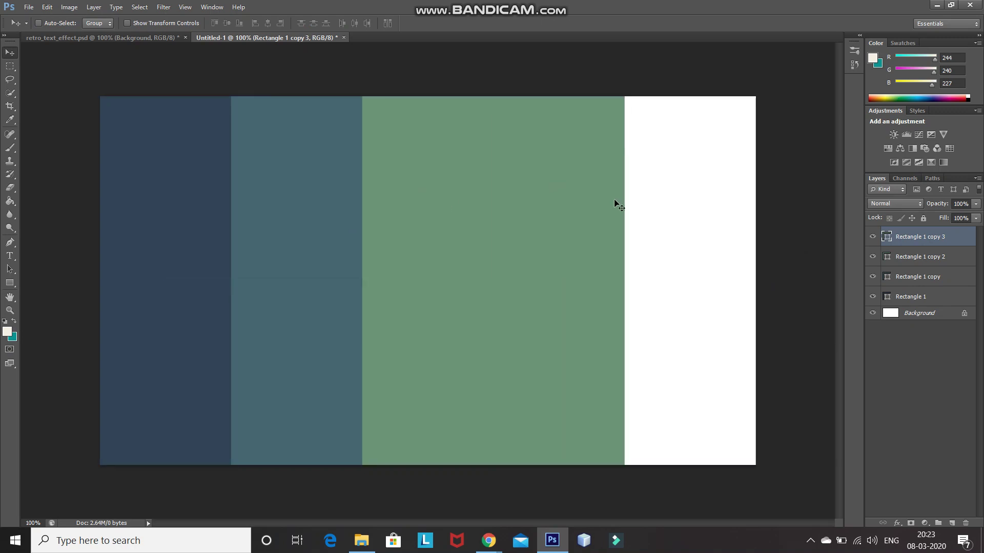
click(886, 238)
click(887, 239)
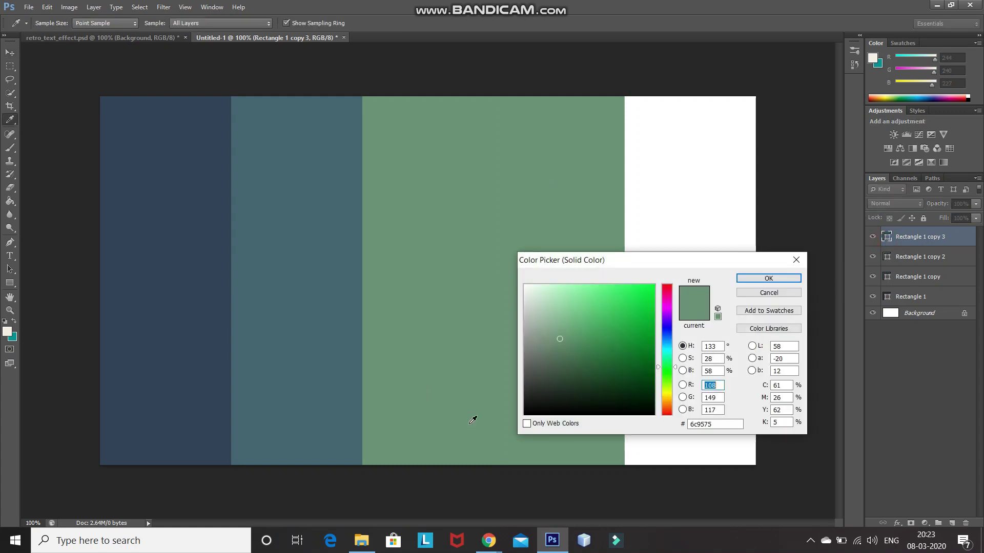
double_click(724, 425)
key(BackSpace)
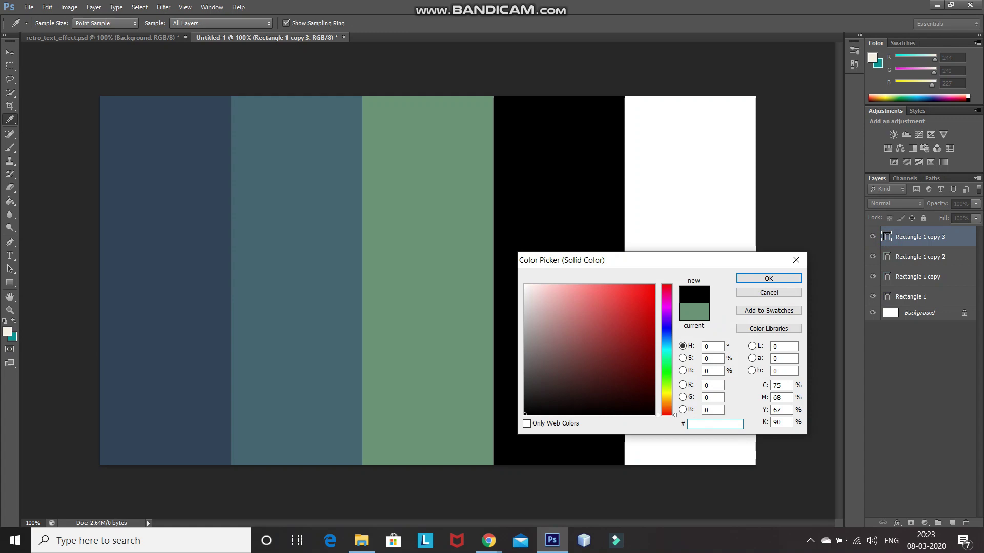
text(e3b587)
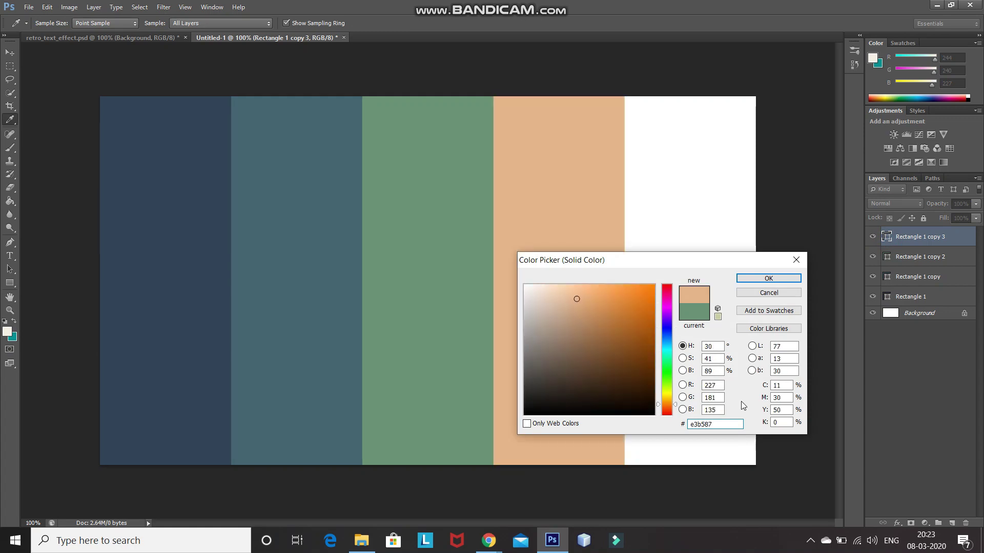
click(751, 281)
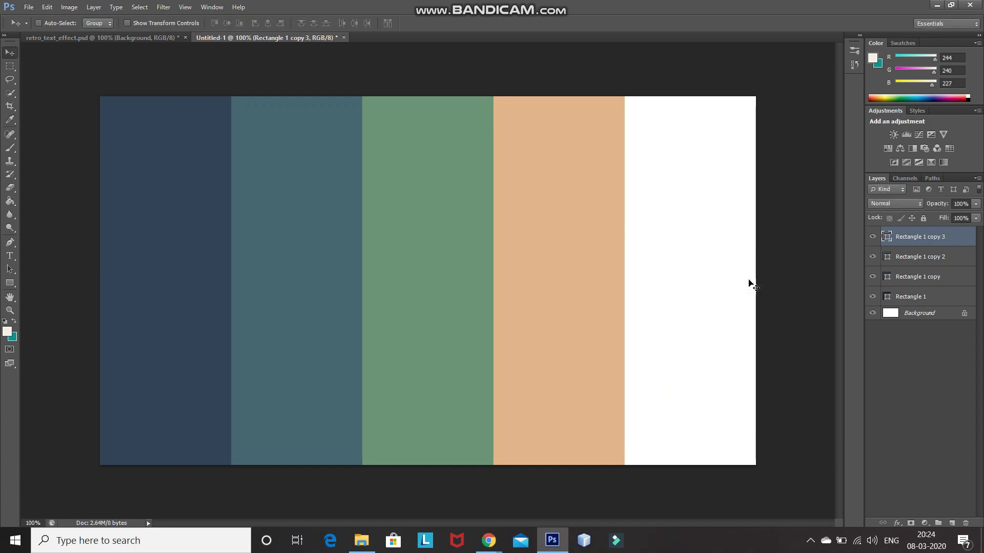
Duplicate the peach stripe onto the remaining white area and fill it terracotta #c98c70
key(ctrl+j)
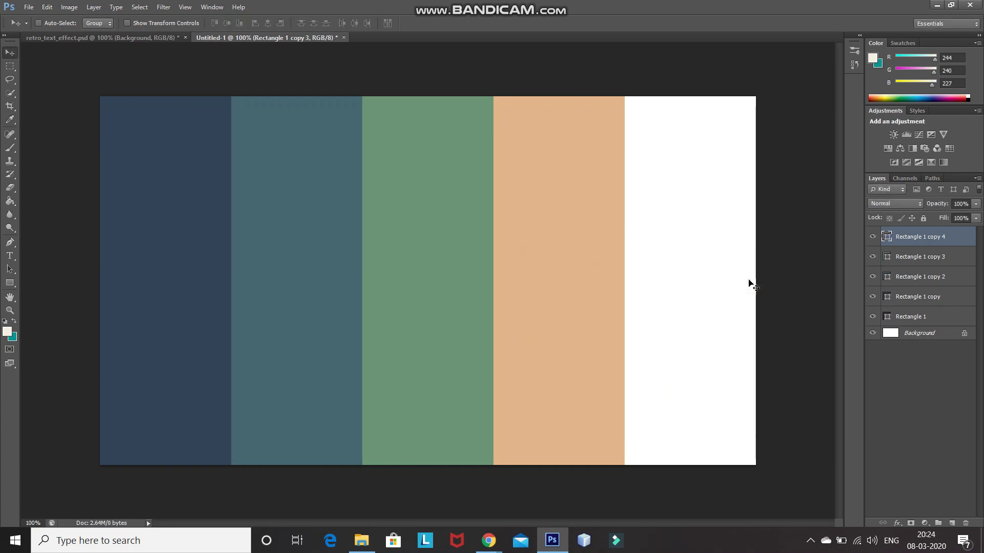
click(541, 241)
drag(541, 241, 699, 222)
click(885, 239)
double_click(884, 239)
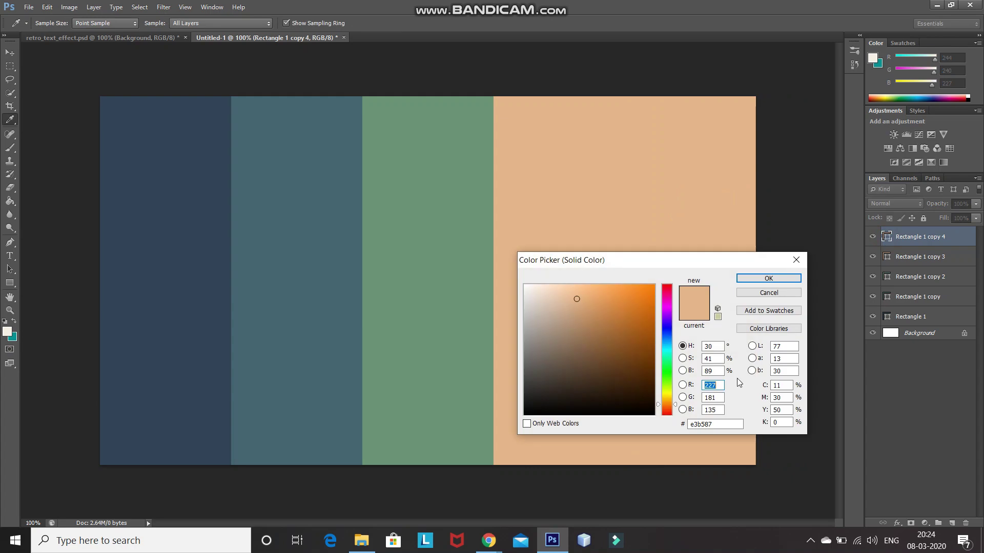
click(723, 424)
key(BackSpace)
key(BackSpace)
key(BackSpace)
key(BackSpace)
key(BackSpace)
key(BackSpace)
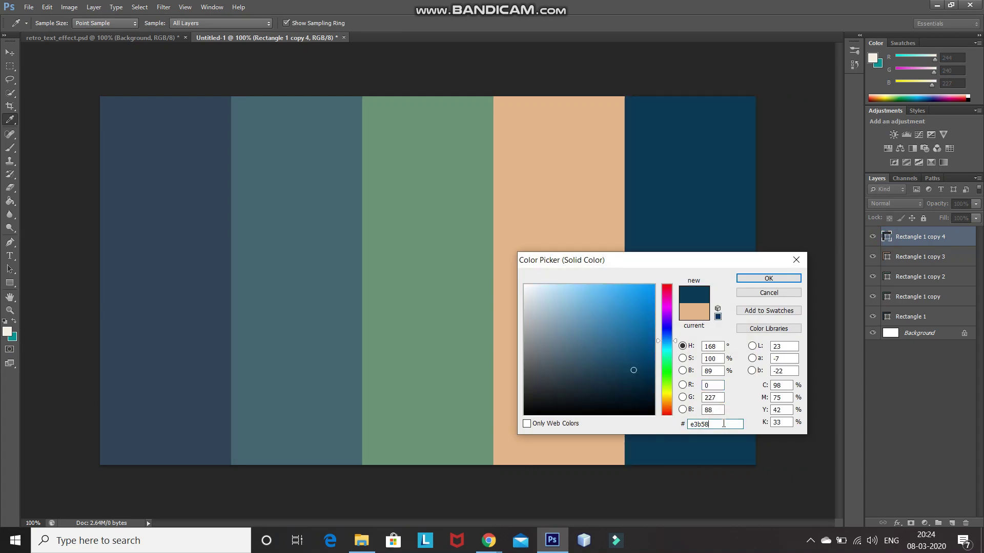
text(c9)
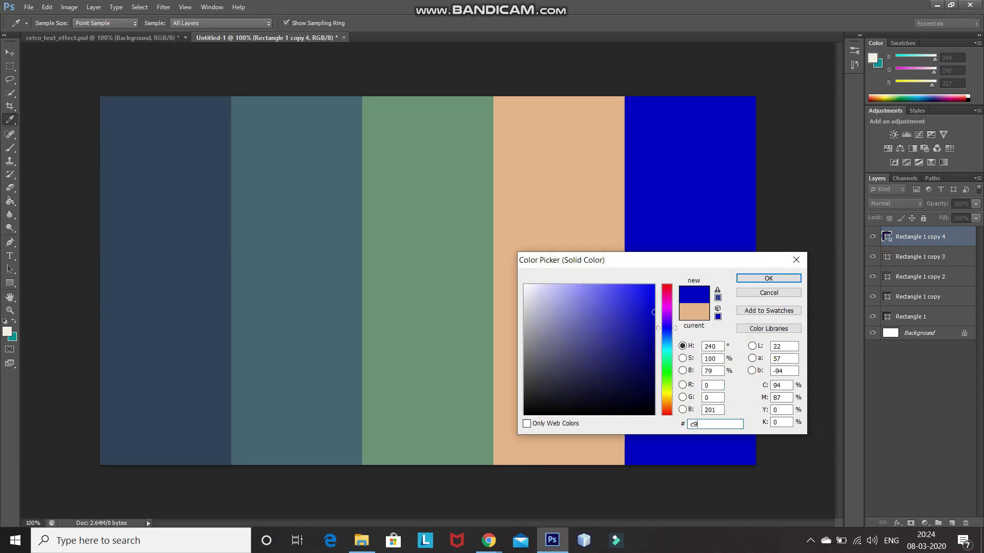
text(8c70)
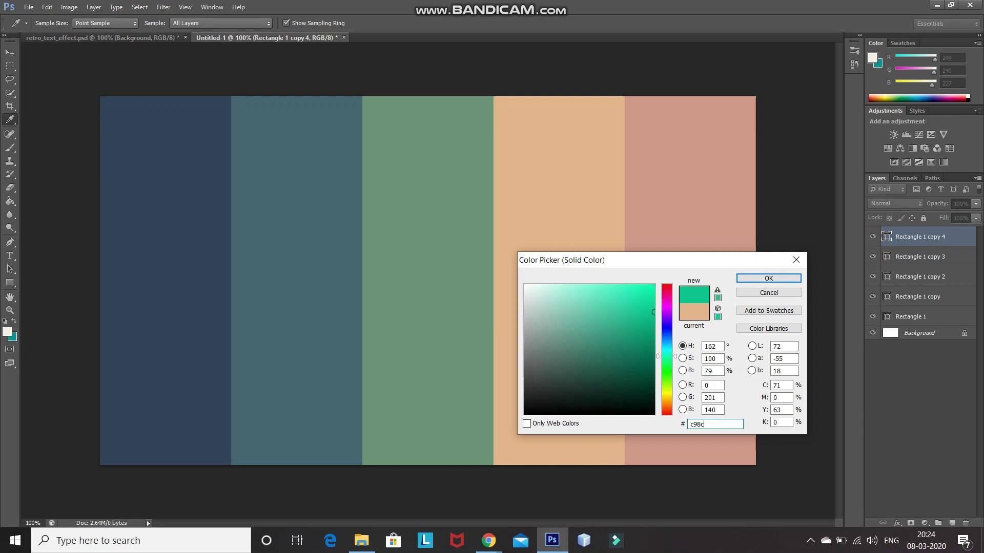
click(757, 278)
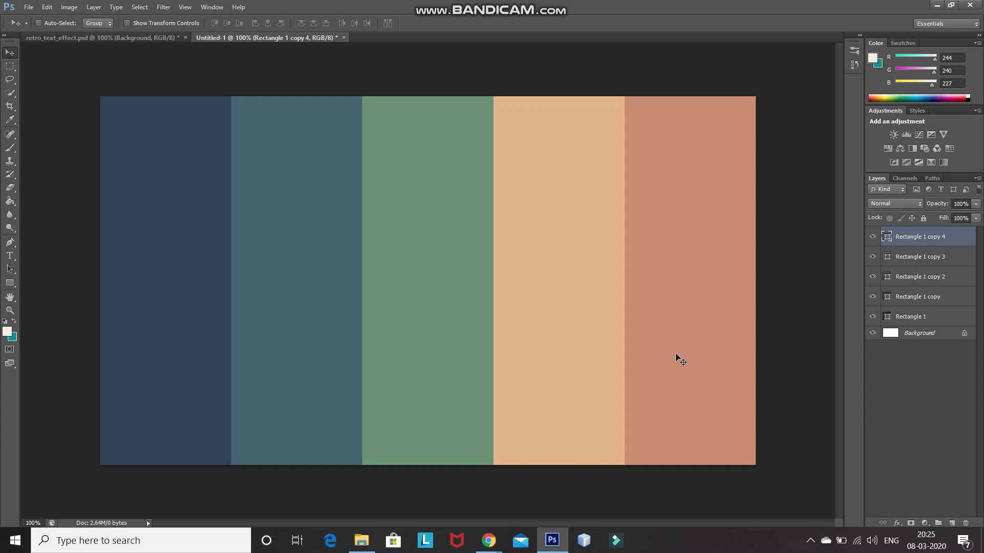
Select all five stripe layers, group them with Ctrl+G, and name the group 'Borders'
shift+click(952, 316)
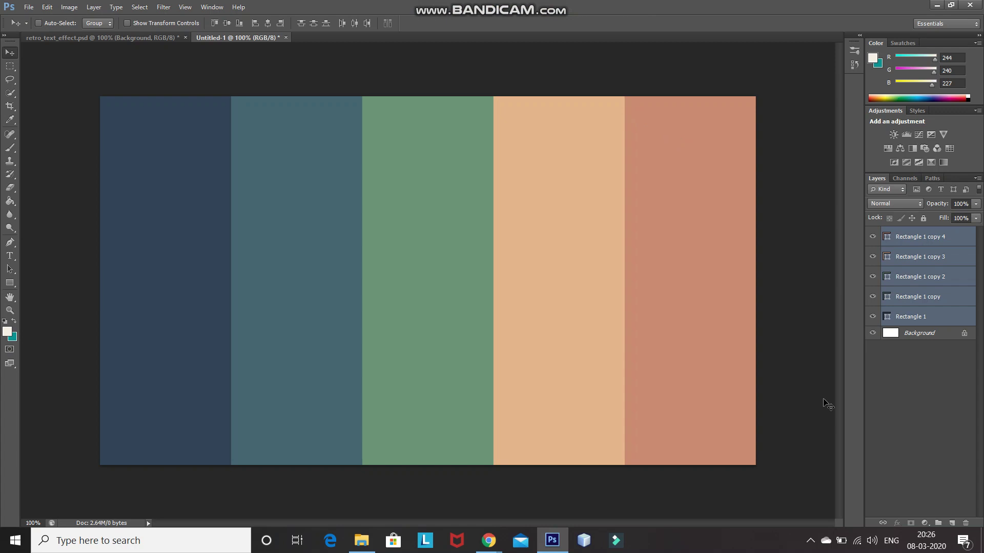
key(ctrl+g)
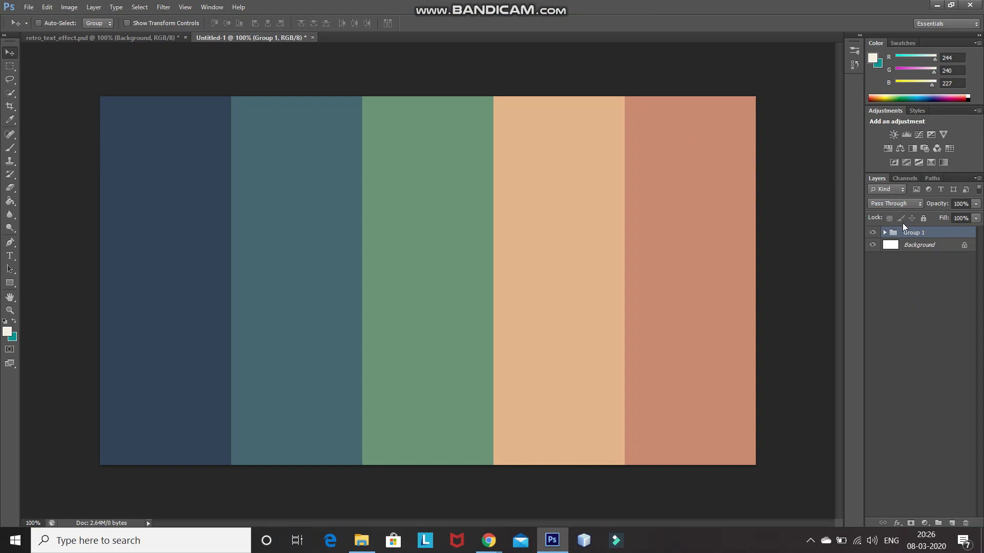
double_click(917, 235)
text(Borders)
key(Return)
Set the Rectangle Tool to white fill with no stroke
click(9, 283)
click(67, 282)
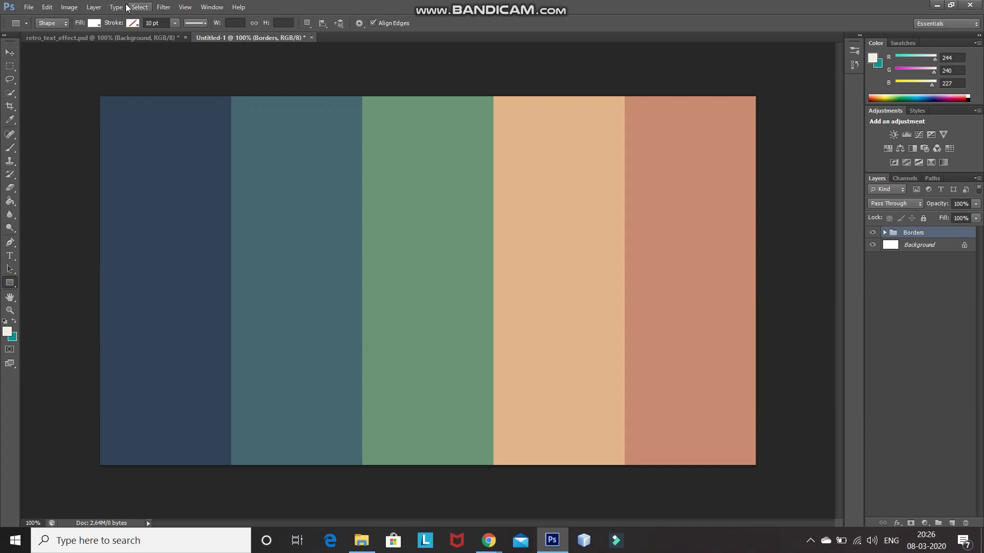
click(95, 23)
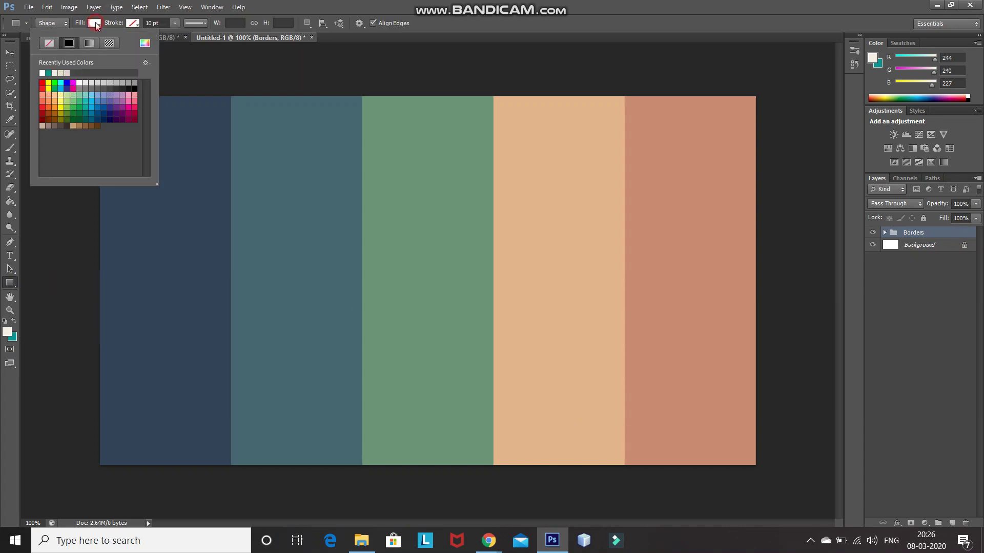
click(97, 20)
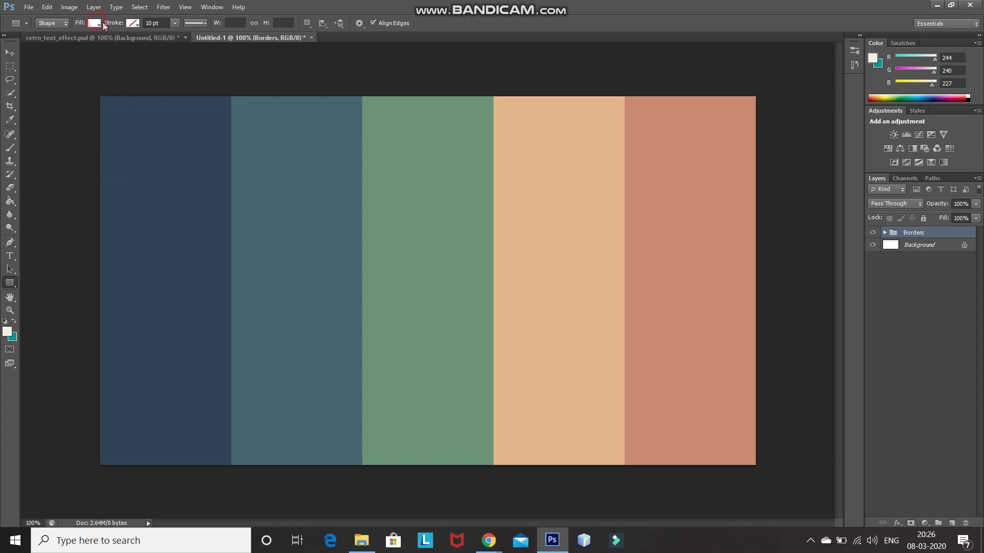
click(134, 23)
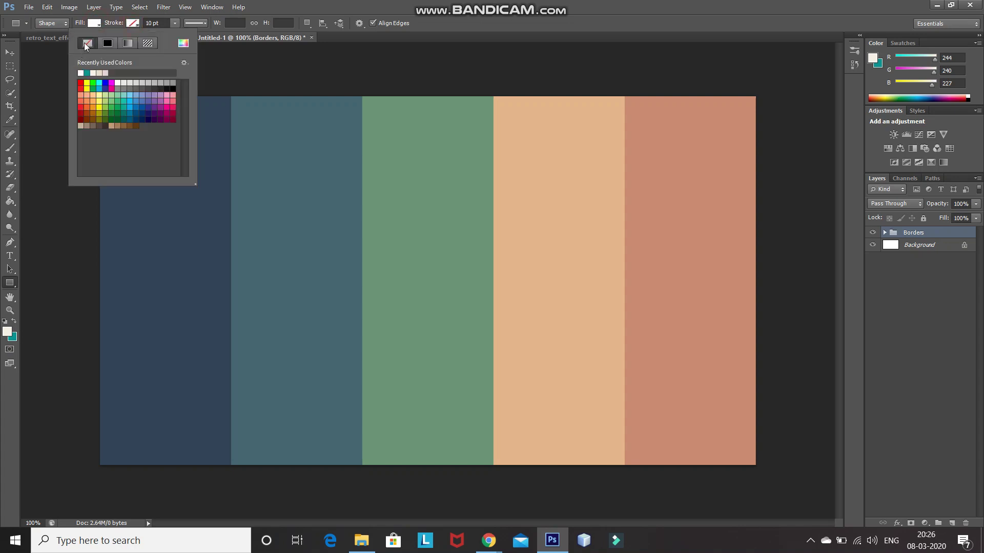
click(86, 46)
Create a white rectangle of exactly 1260 × 700 px over the stripes
click(414, 320)
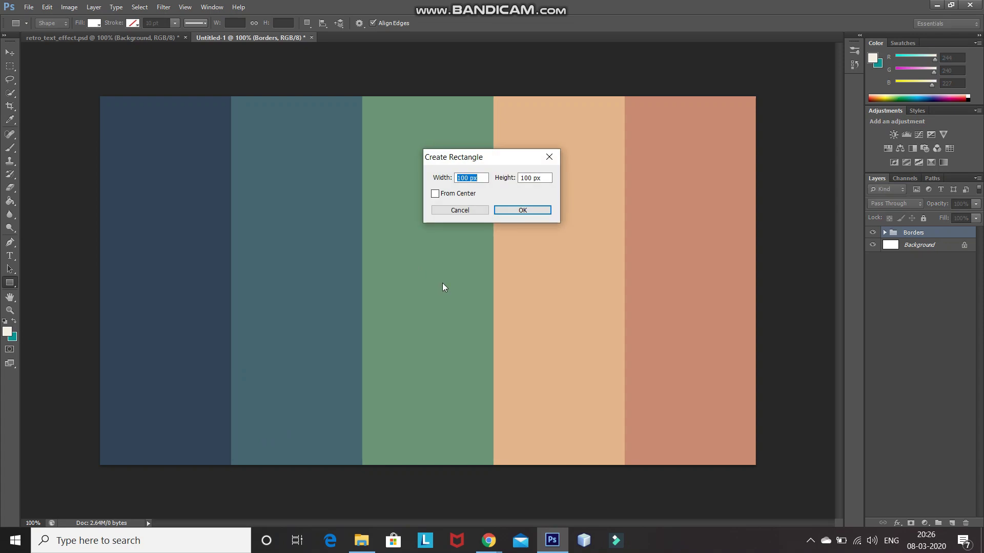
click(469, 179)
key(BackSpace)
key(BackSpace)
key(BackSpace)
text(1260)
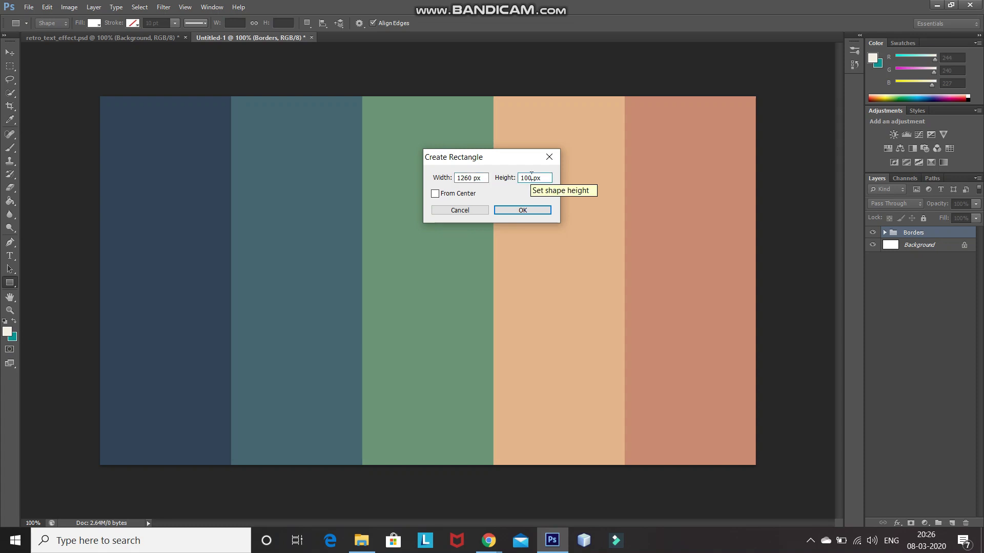
key(BackSpace)
key(BackSpace)
key(BackSpace)
text(700)
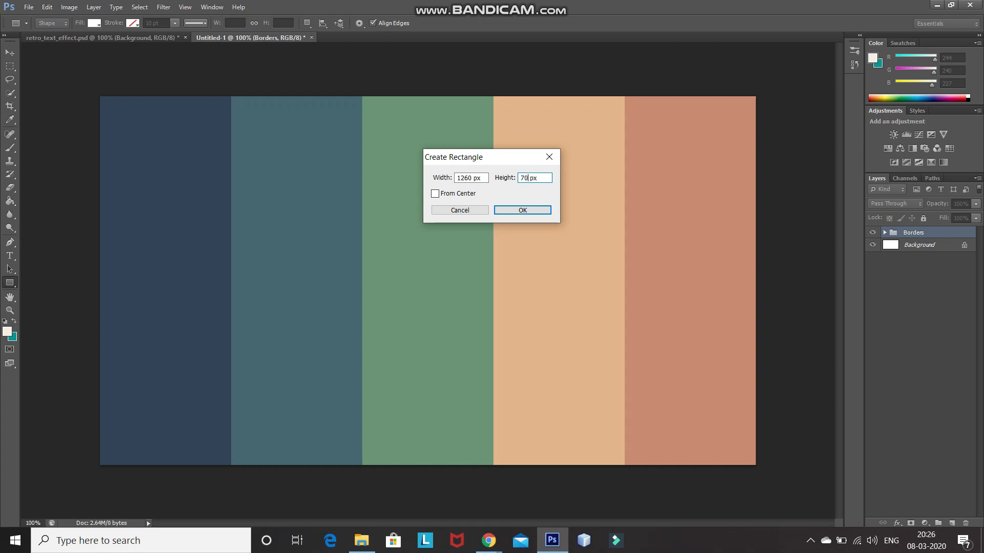
click(513, 209)
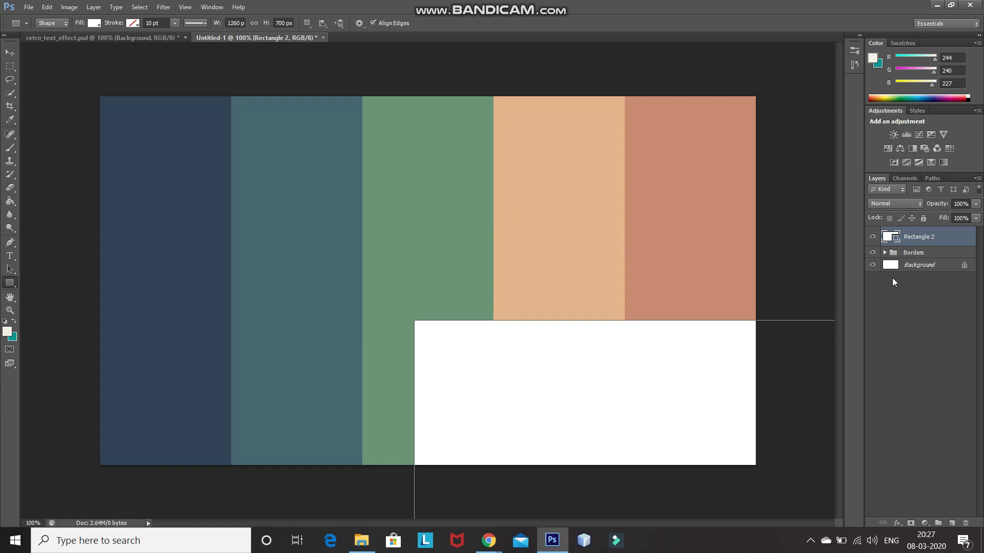
Align Rectangle 2 to the canvas's vertical and horizontal centres, then open its fill colour
ctrl+click(920, 264)
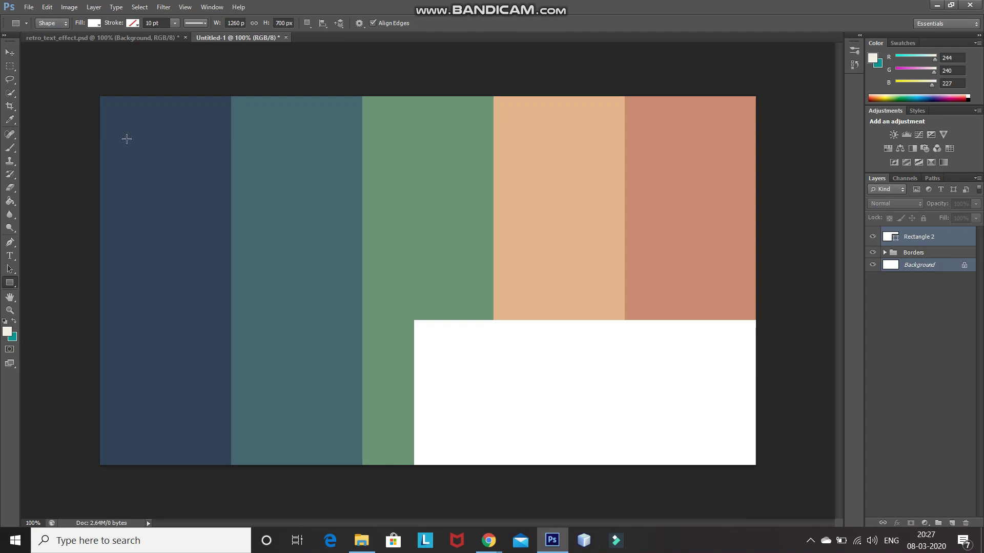
click(10, 52)
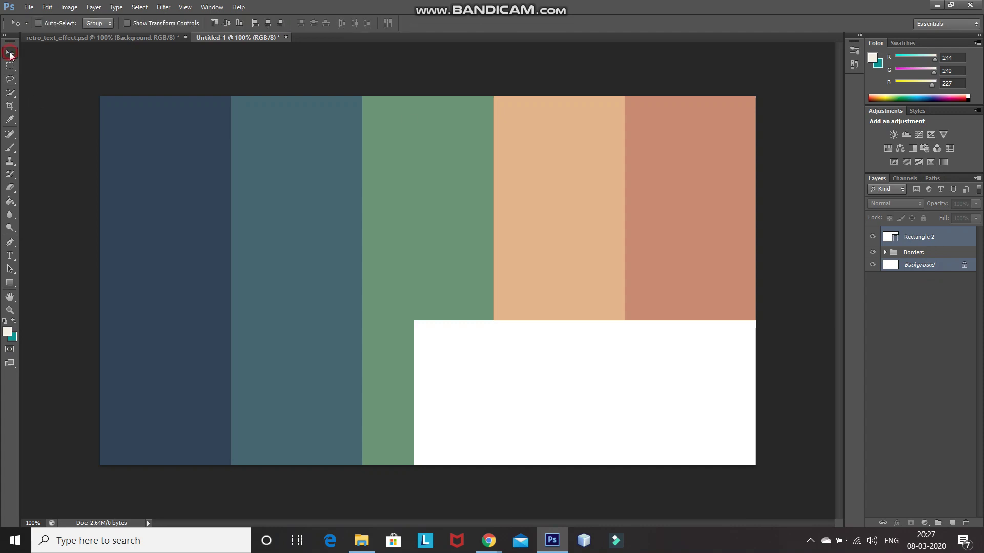
click(226, 25)
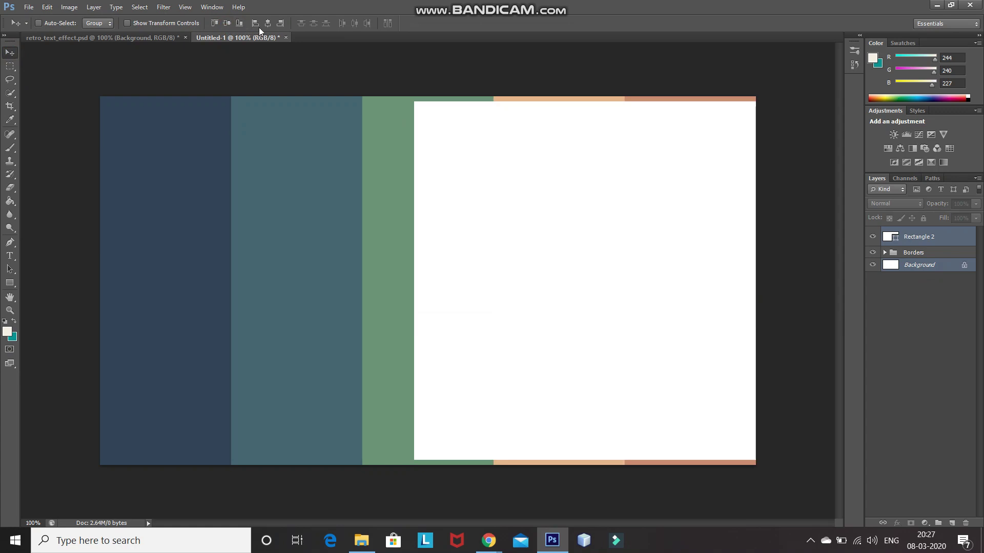
click(271, 25)
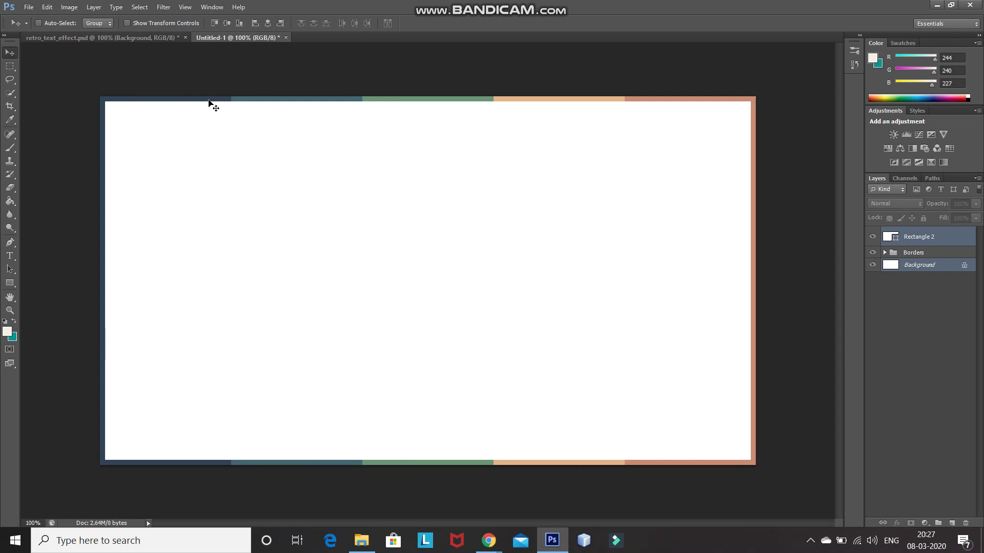
double_click(887, 239)
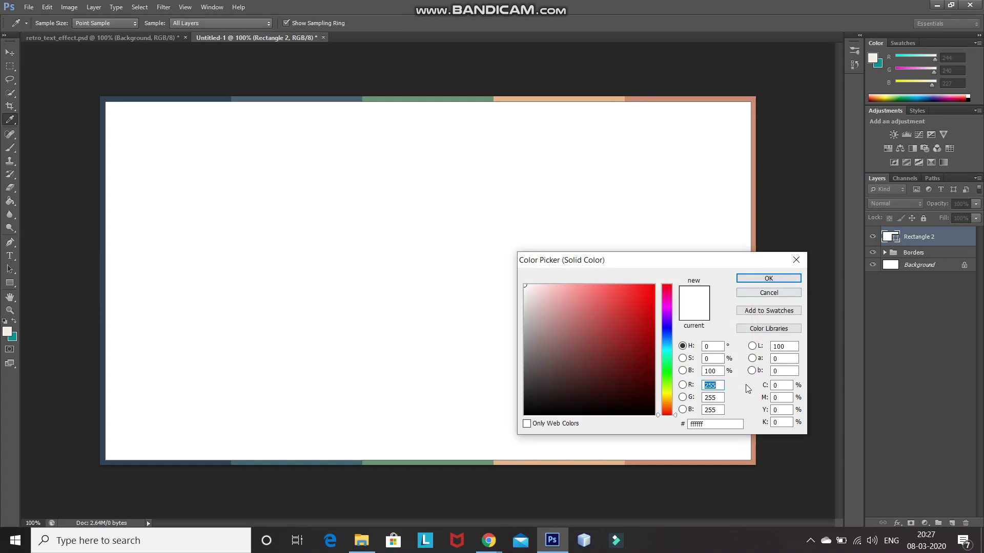
Set Rectangle 2's fill to beige #e9e2c7 and pick the Horizontal Type Tool
click(715, 424)
text(e9e)
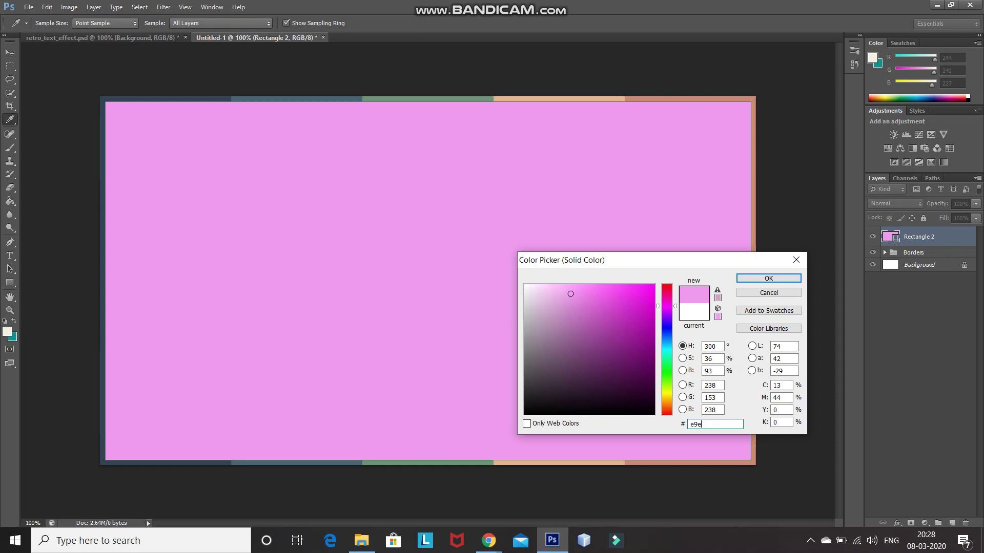
text(2c7)
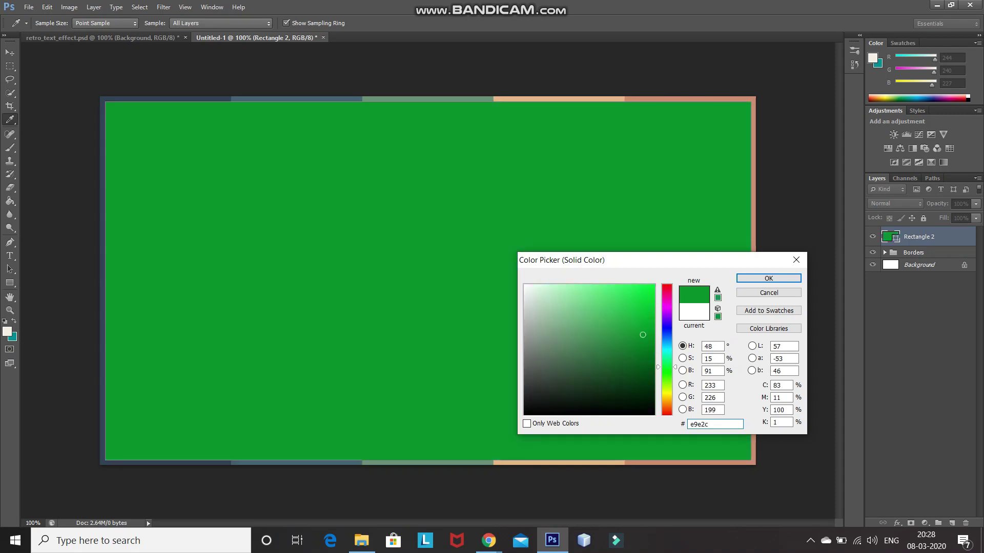
click(767, 281)
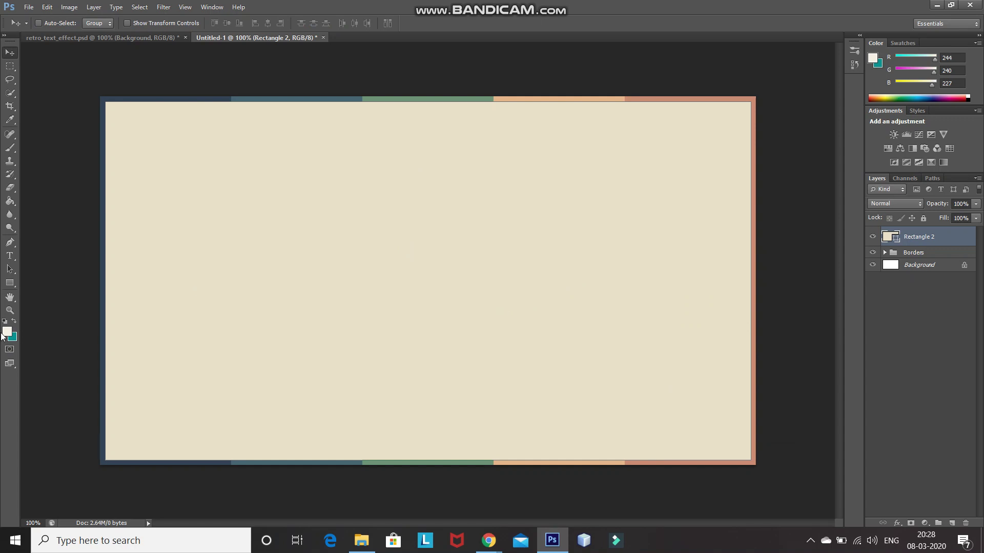
drag(10, 256, 29, 252)
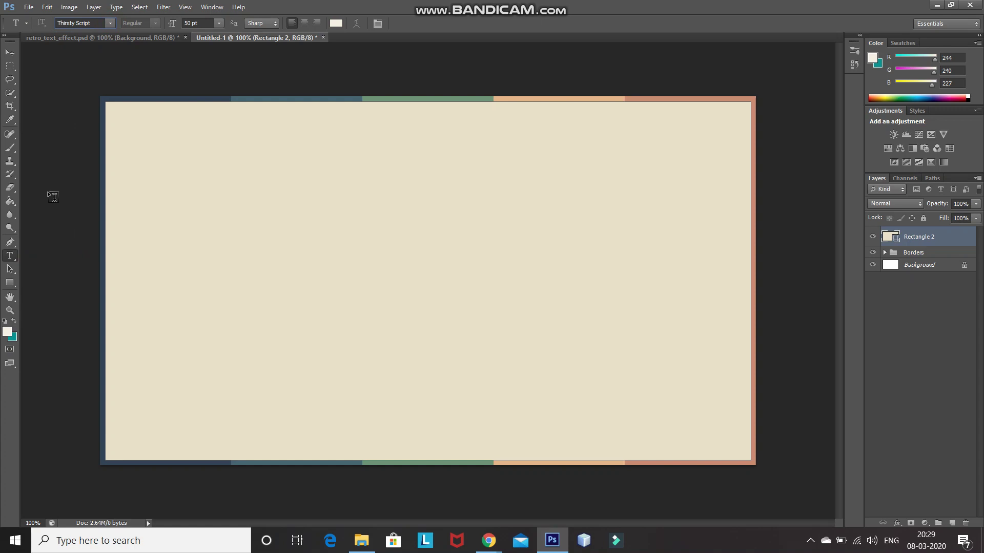
Set the type to Thirsty Script, 50 pt, cream #f4f0e3, and add a new layer above Rectangle 2
click(110, 22)
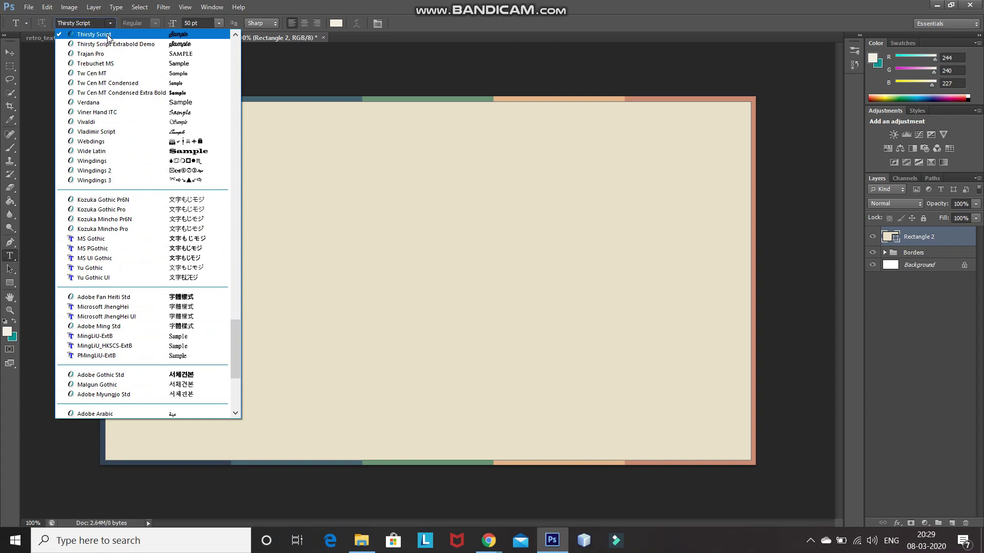
click(108, 36)
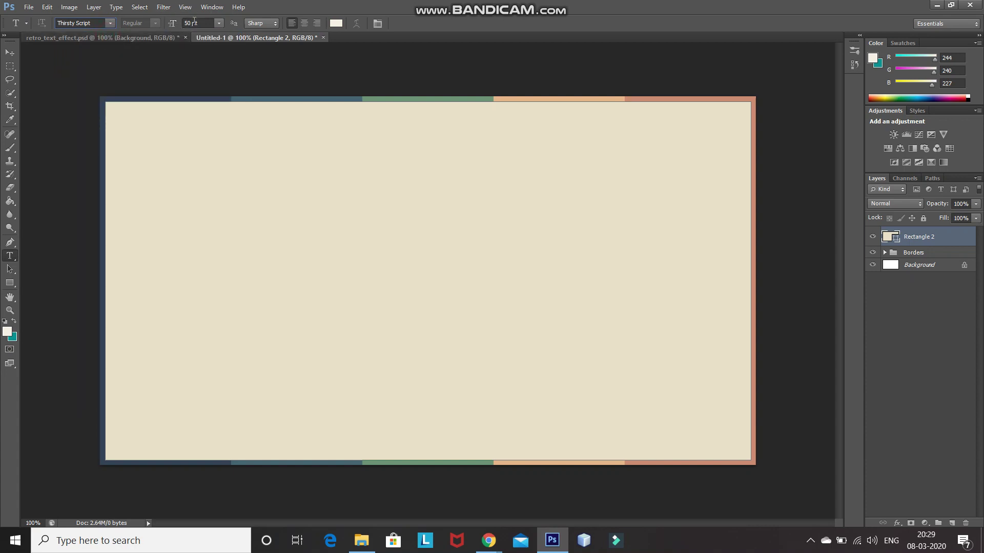
click(191, 23)
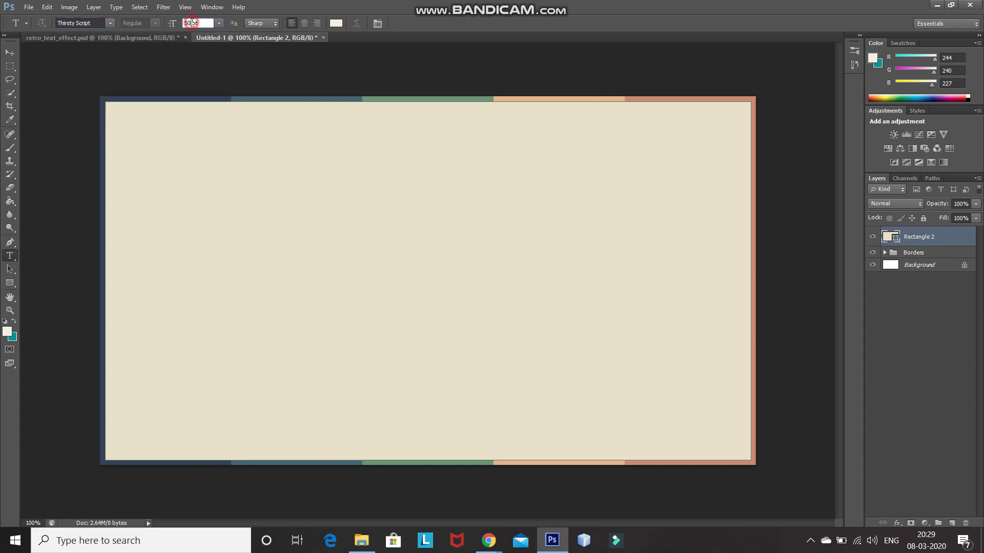
click(337, 23)
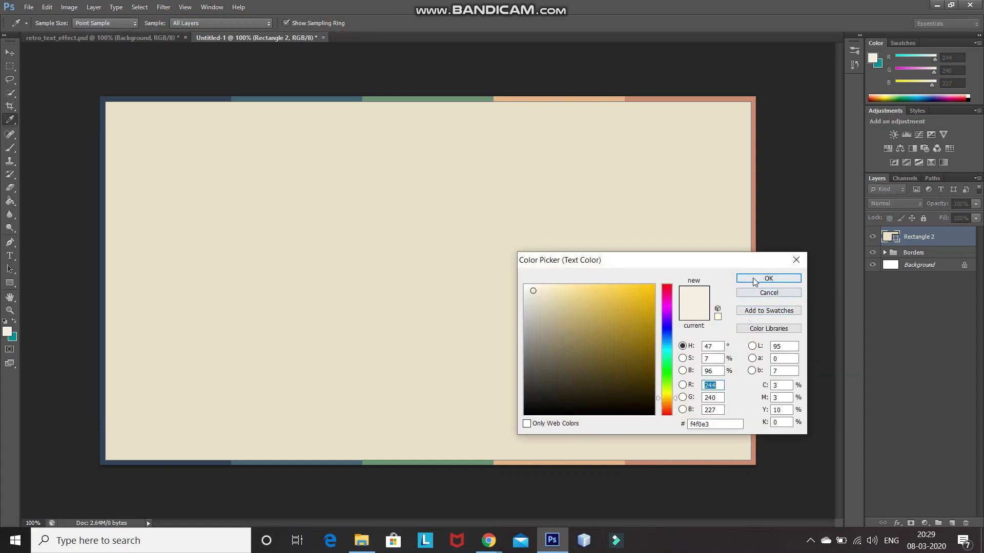
click(753, 280)
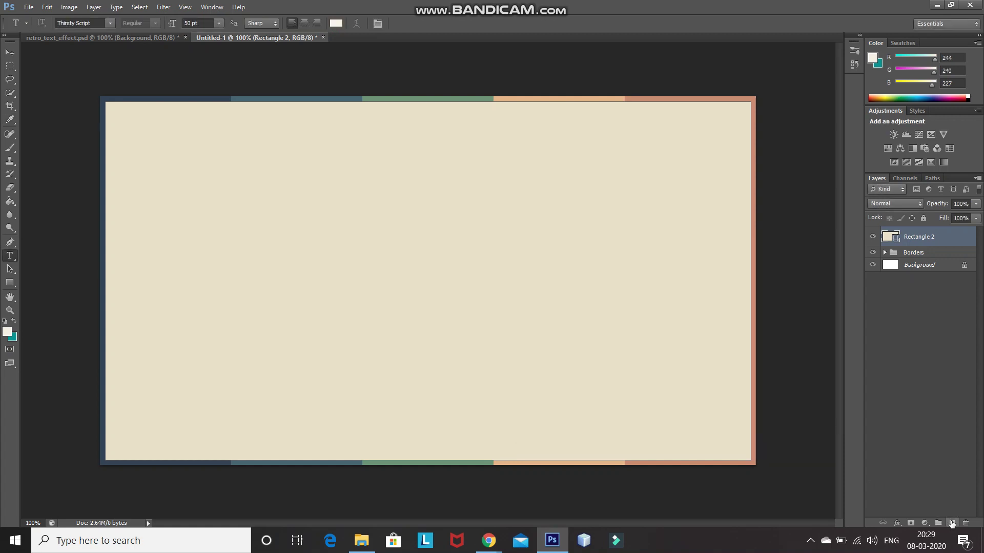
click(952, 523)
Type the word 'Vintage' on the canvas and commit the text layer
click(650, 285)
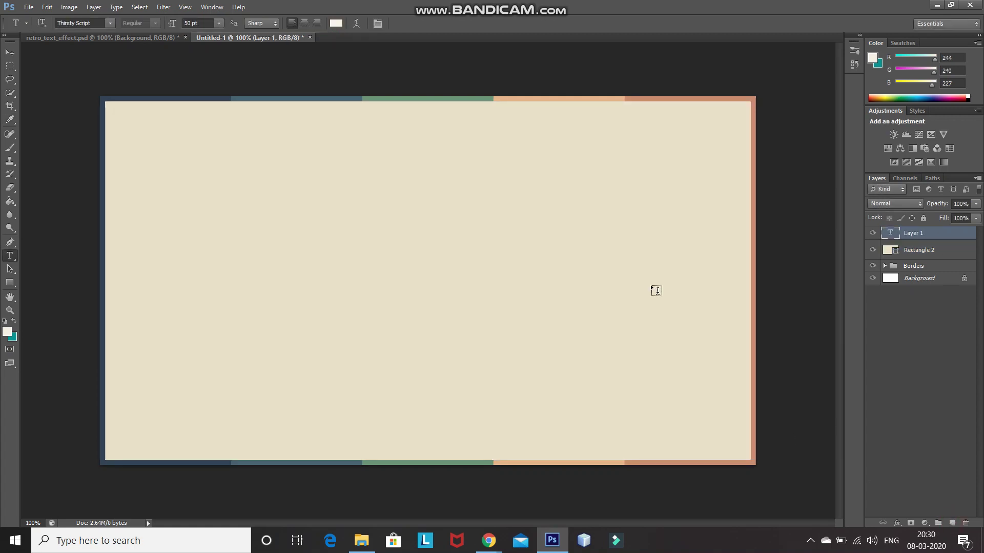
click(312, 298)
click(313, 299)
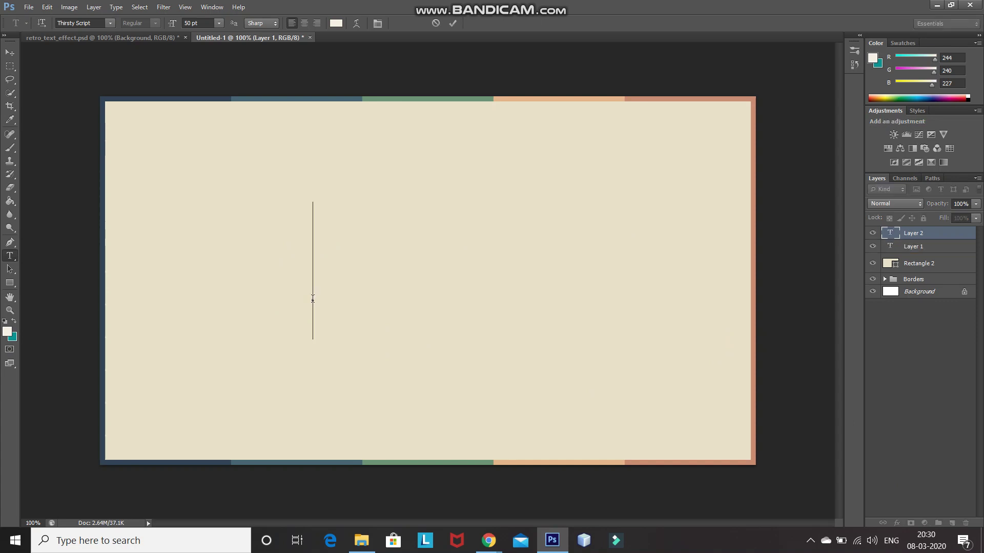
text(Vintage)
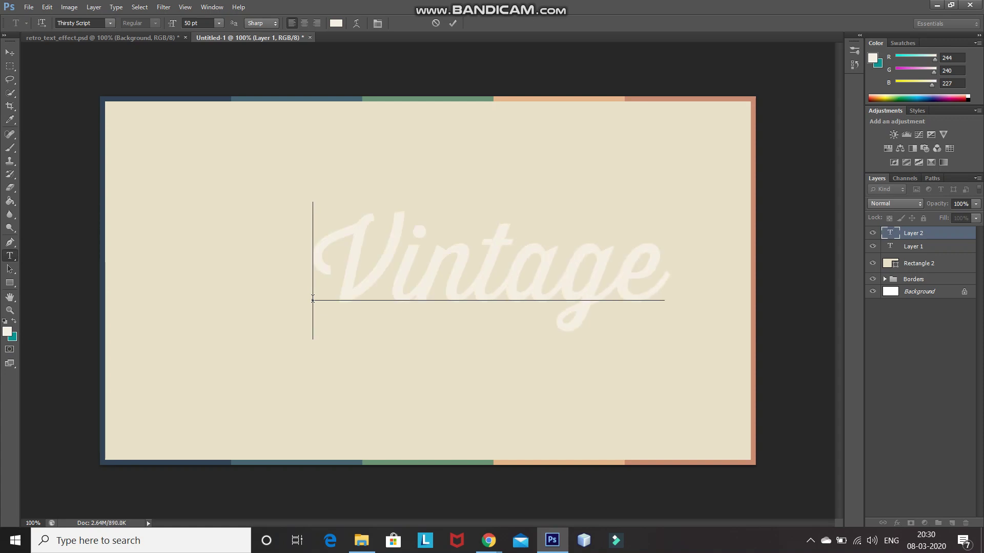
click(456, 22)
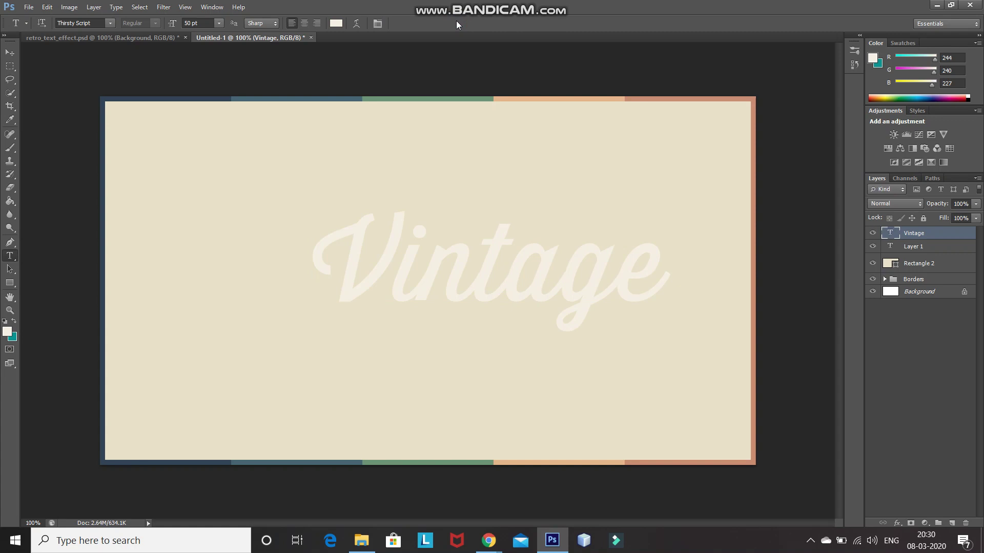
Rotate the Vintage text by -5 degrees with Free Transform
key(ctrl+t)
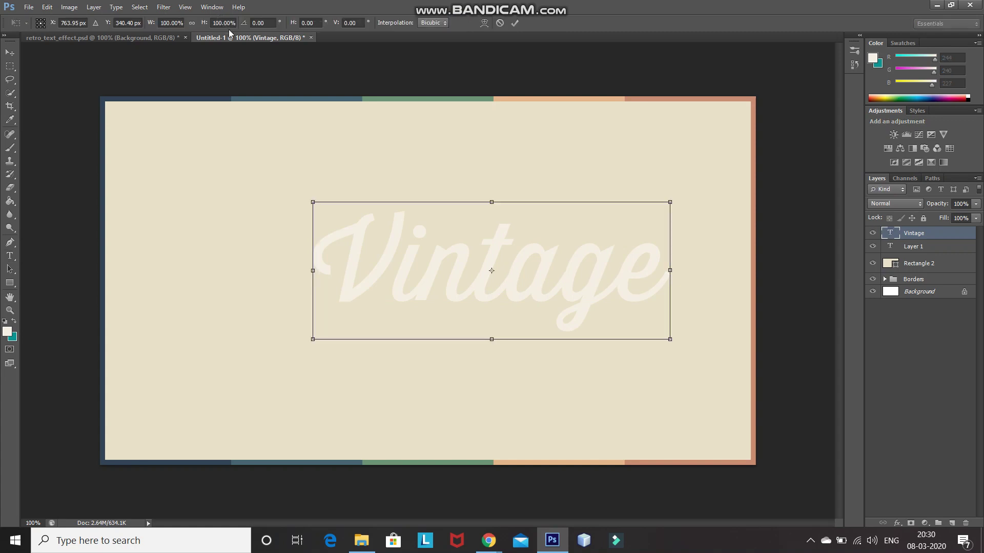
click(267, 22)
key(BackSpace)
text(-5)
key(Return)
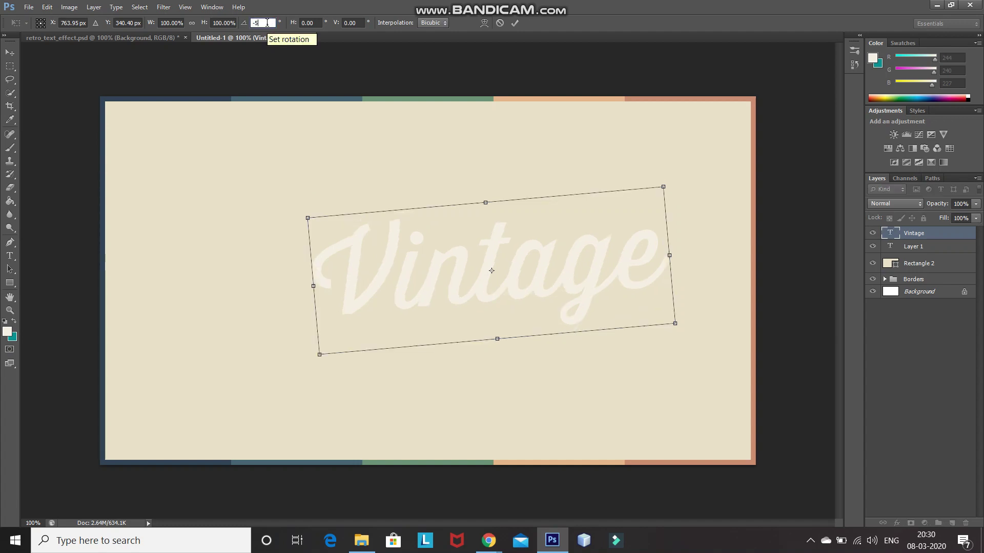
click(509, 24)
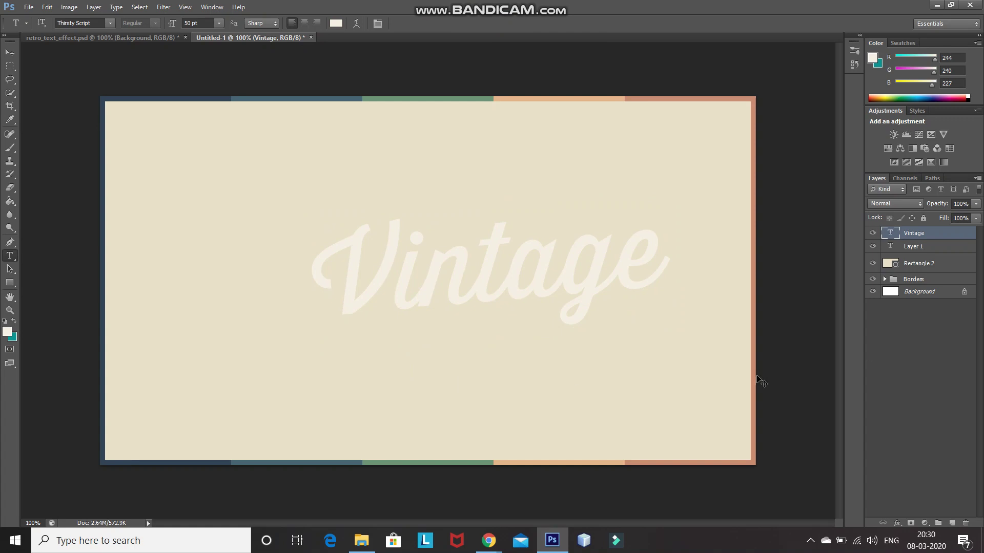
Align the Vintage text to the vertical and horizontal centres of the Background
click(917, 296)
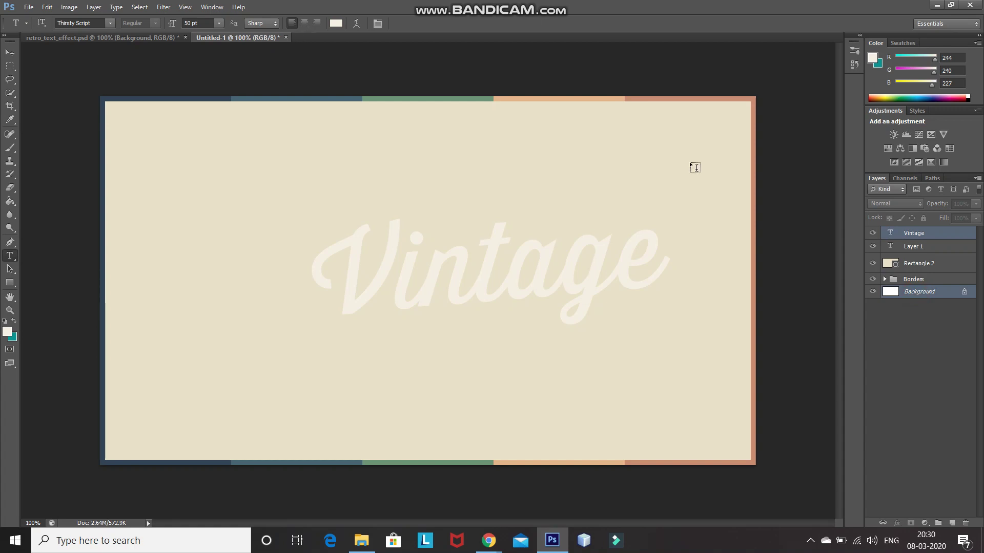
click(7, 55)
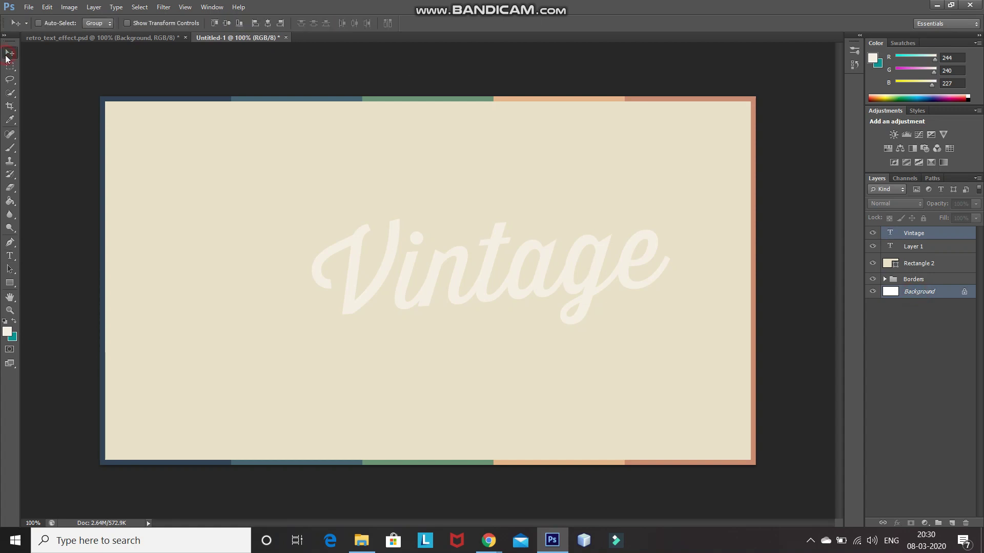
click(227, 23)
click(268, 24)
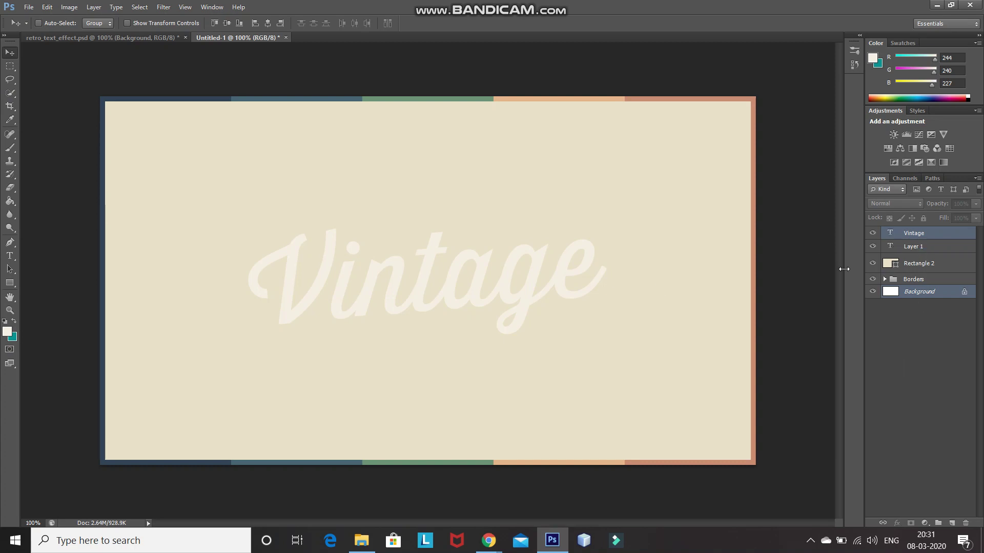
click(938, 235)
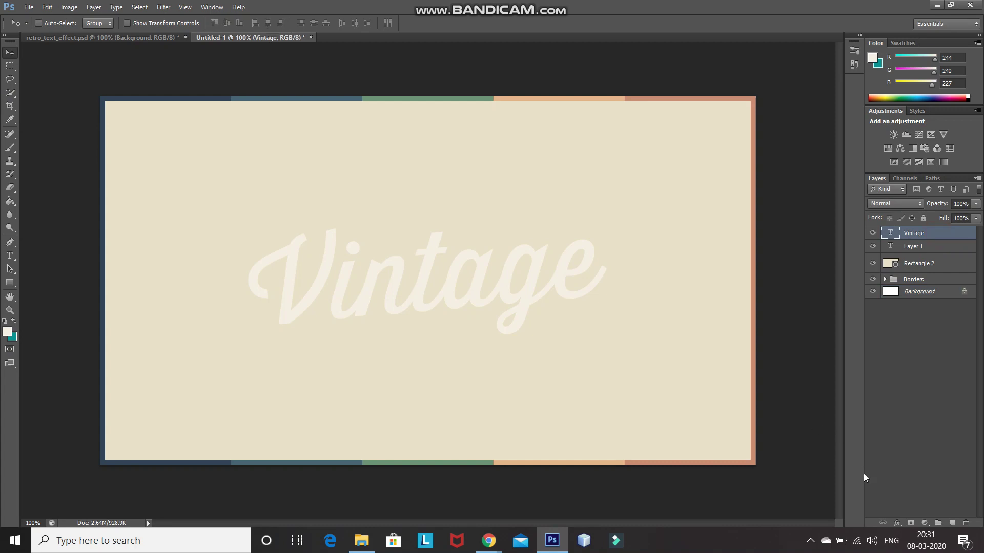
Add a Normal-blend drop shadow to Vintage using the sampled terracotta border colour
click(895, 522)
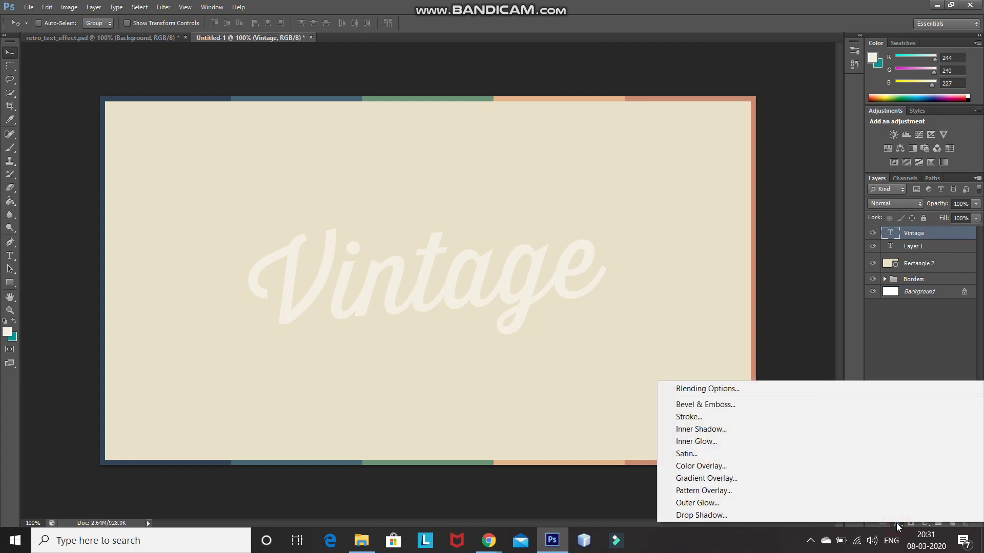
click(702, 389)
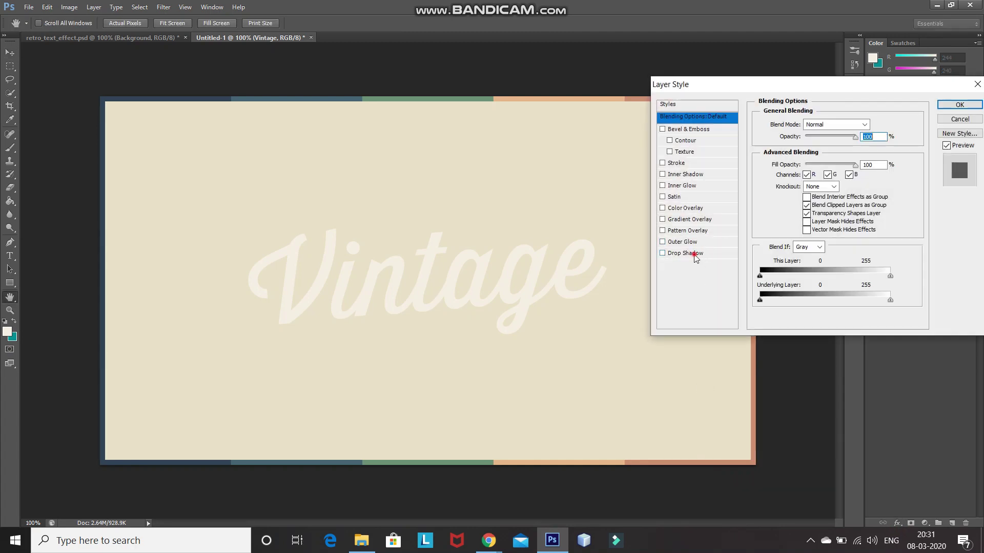
click(695, 255)
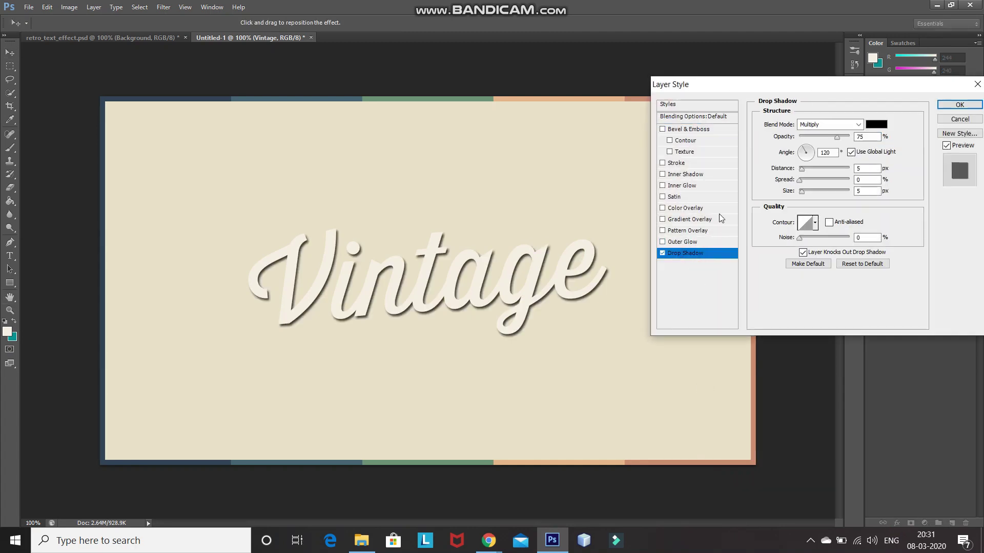
click(827, 127)
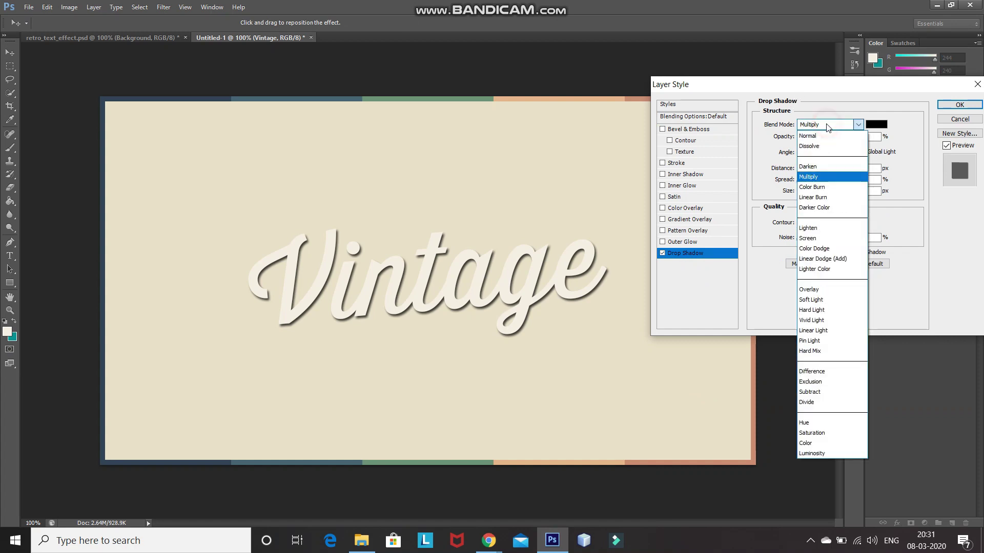
click(820, 126)
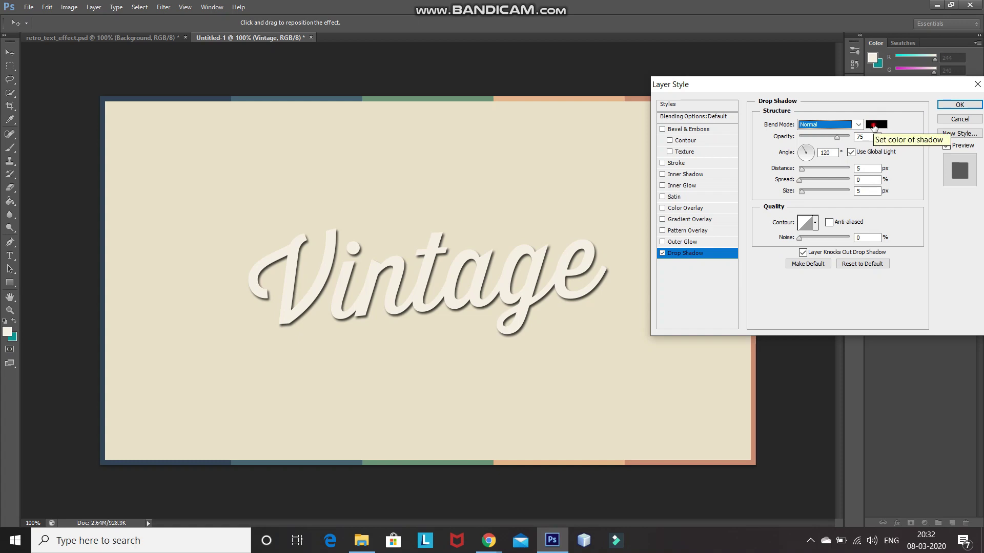
click(875, 124)
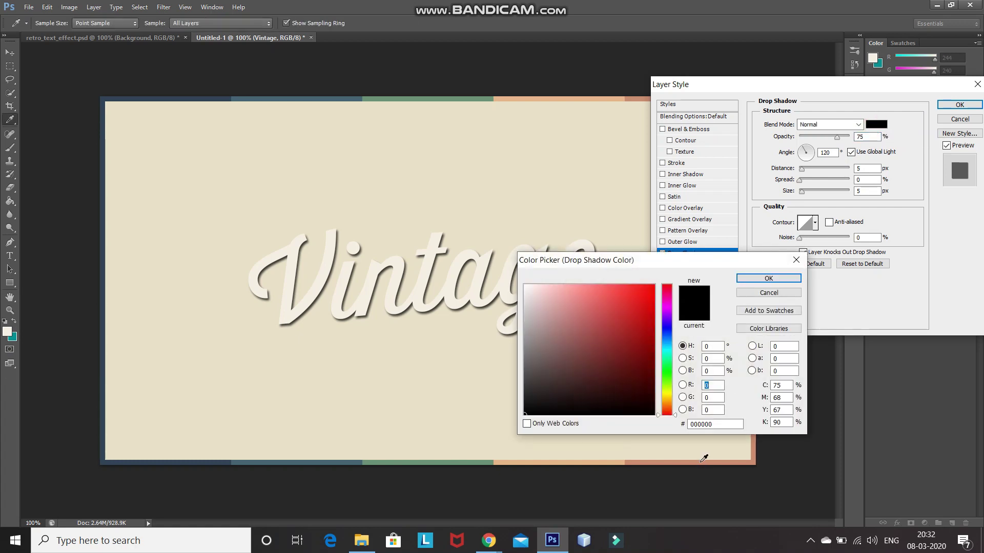
click(704, 461)
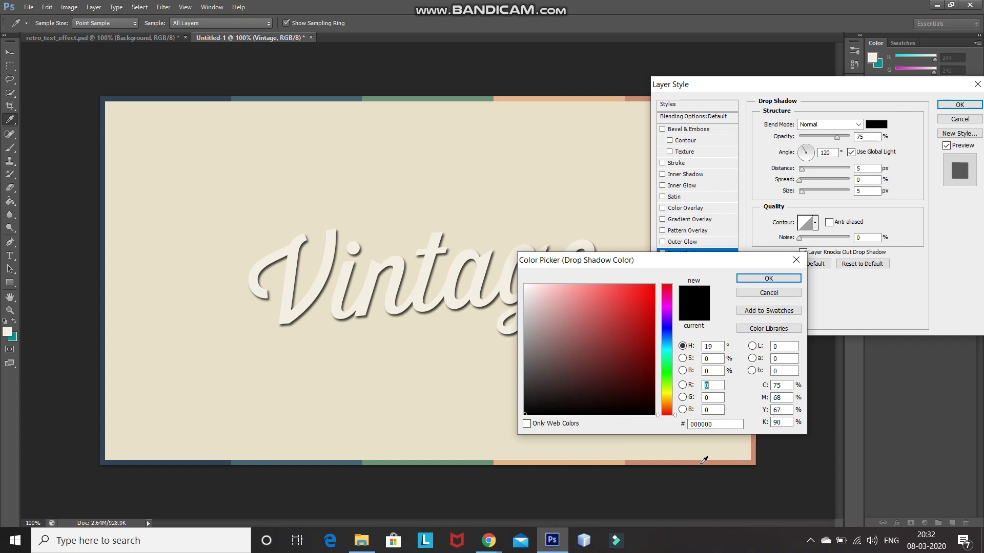
click(752, 282)
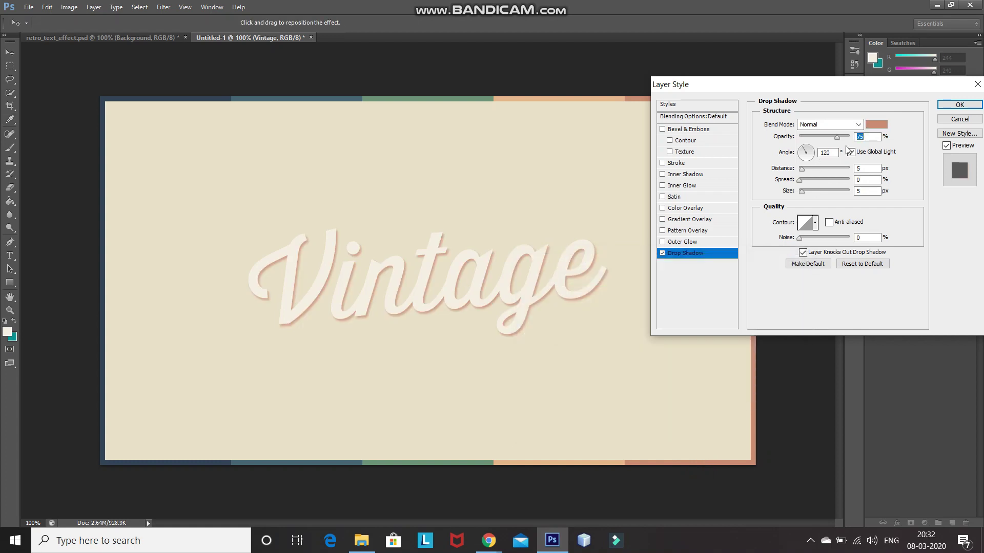
Set the drop shadow to 100% opacity, 100% spread and 10 px size
drag(837, 138, 858, 142)
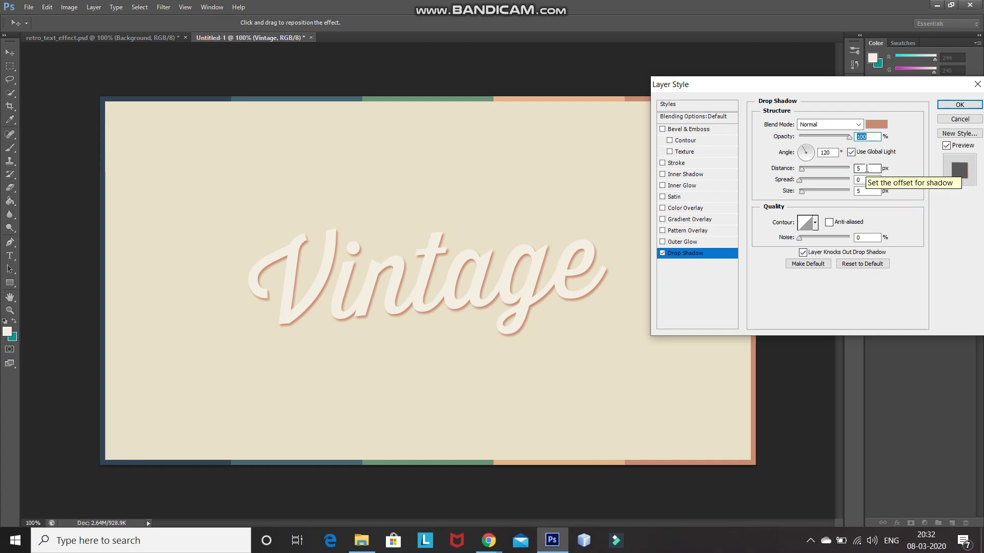
click(865, 180)
key(BackSpace)
text(10)
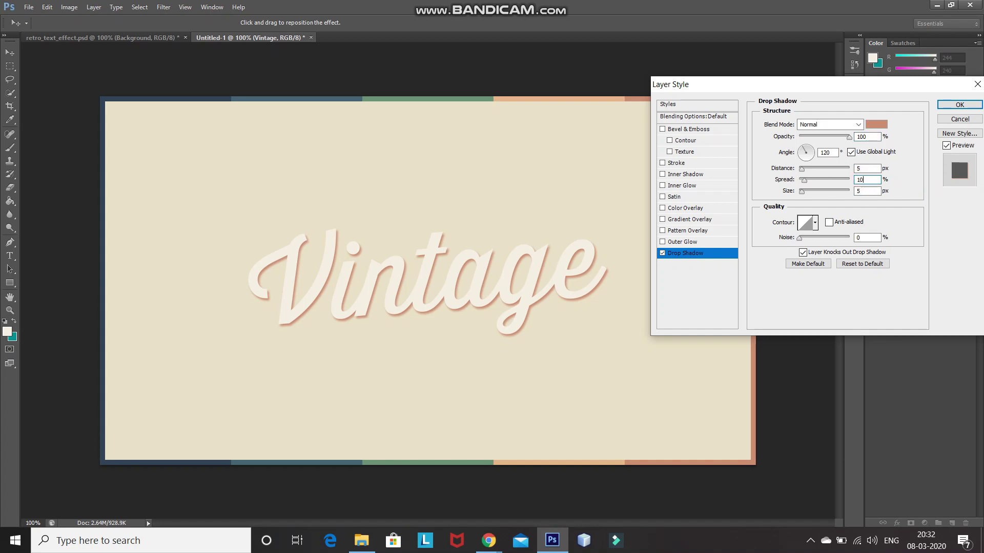
text(0)
click(865, 192)
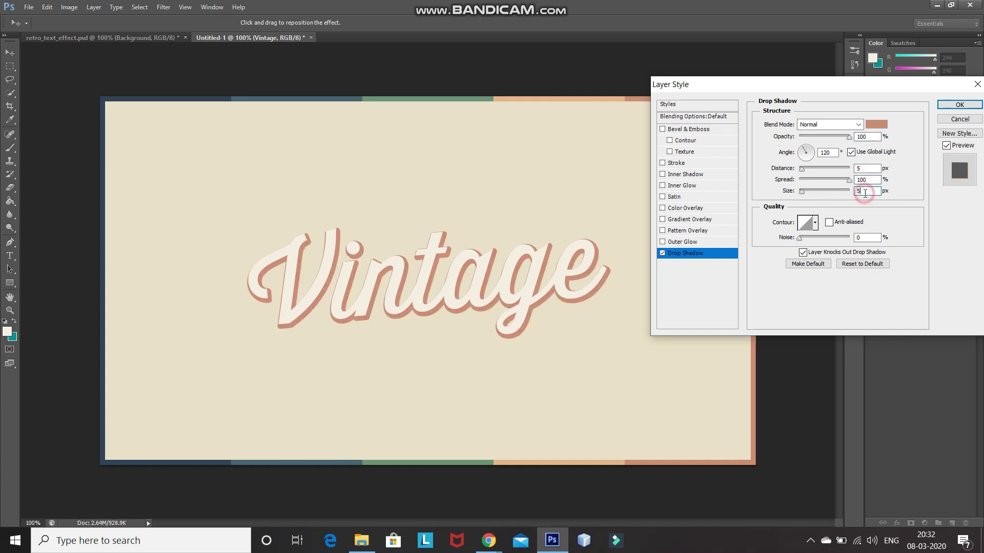
text(10)
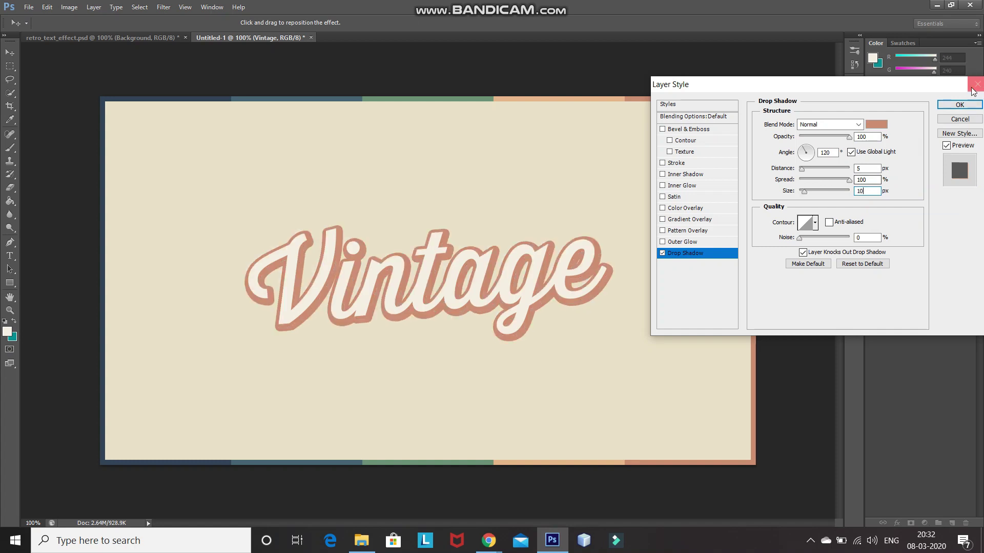
click(958, 106)
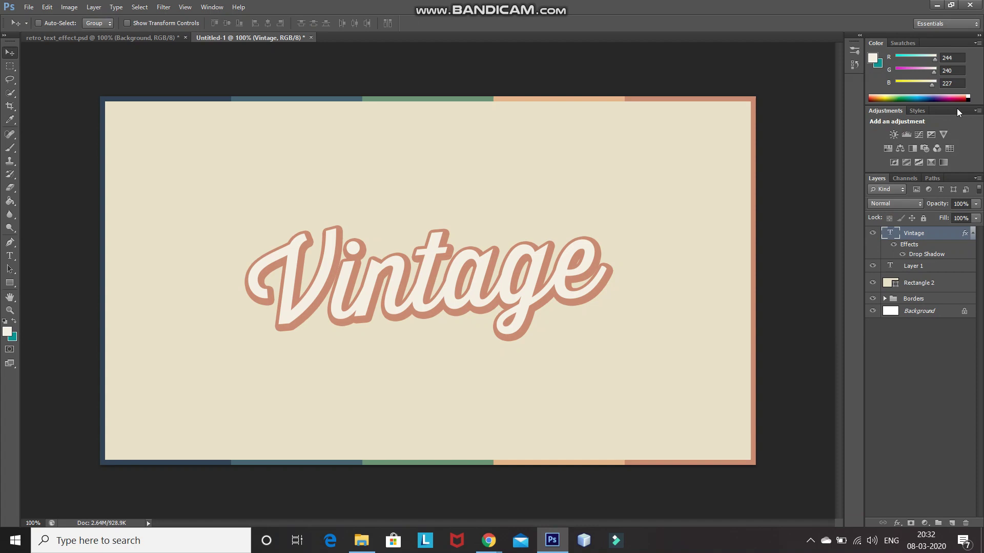
Duplicate Vintage below the original and give the copy a peach shadow at 15 px distance
key(ctrl+j)
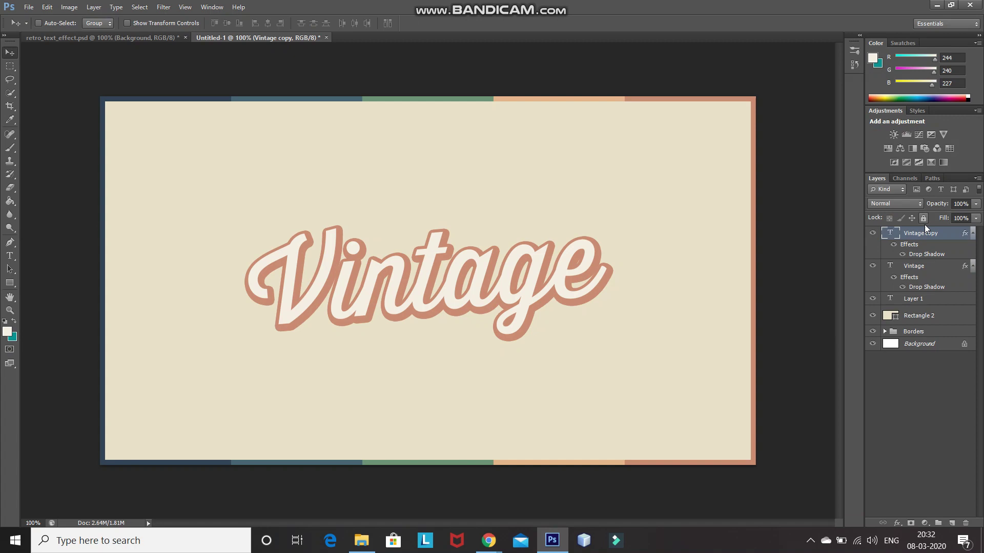
drag(933, 233, 927, 288)
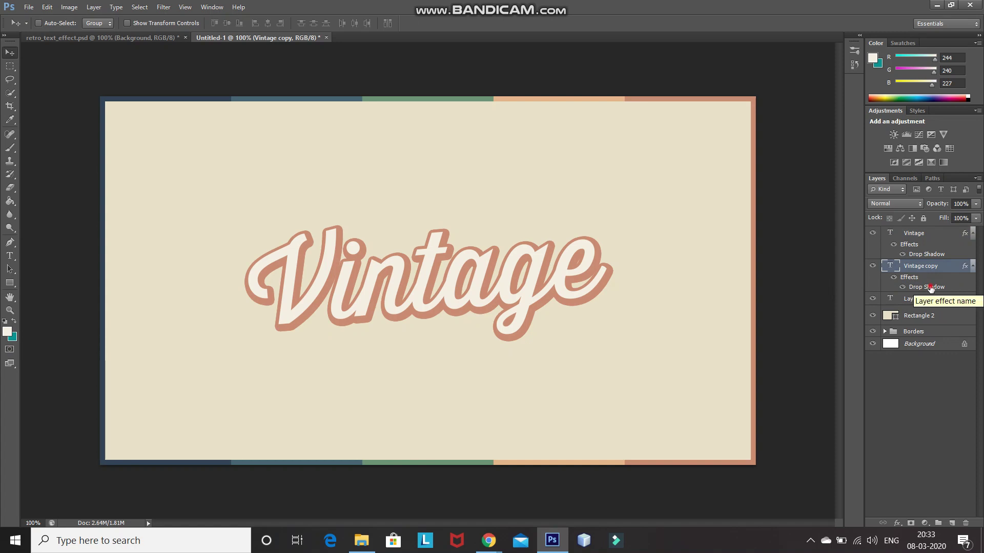
double_click(929, 287)
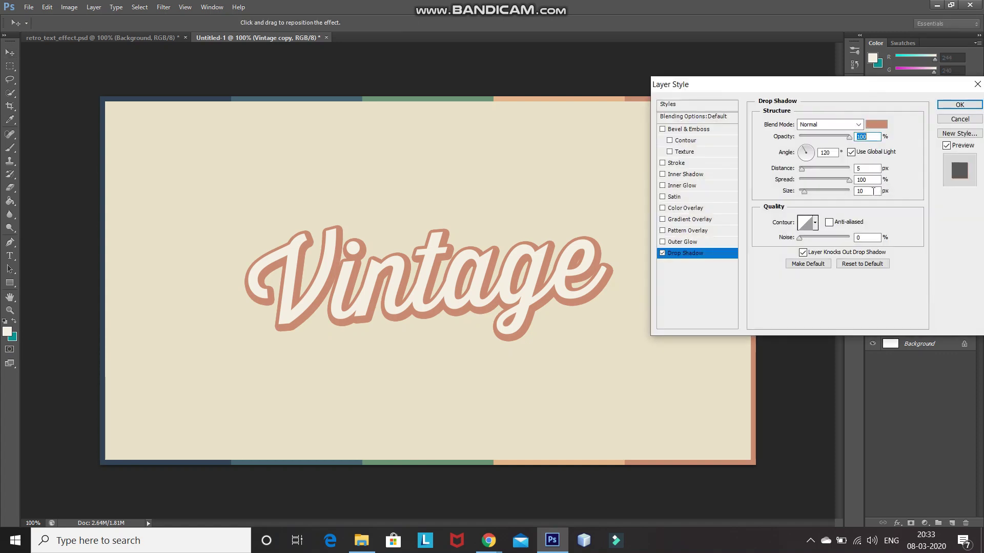
click(875, 126)
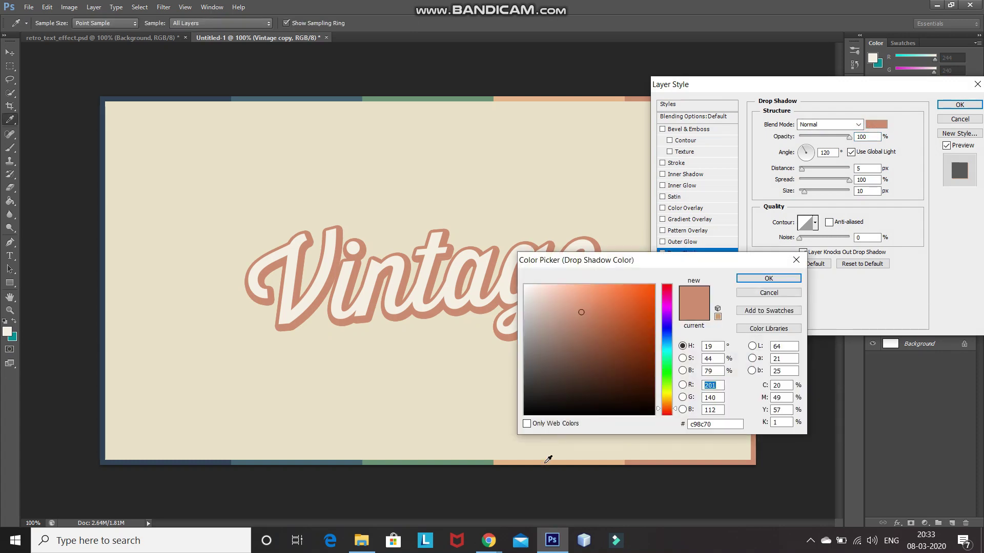
click(546, 462)
click(769, 278)
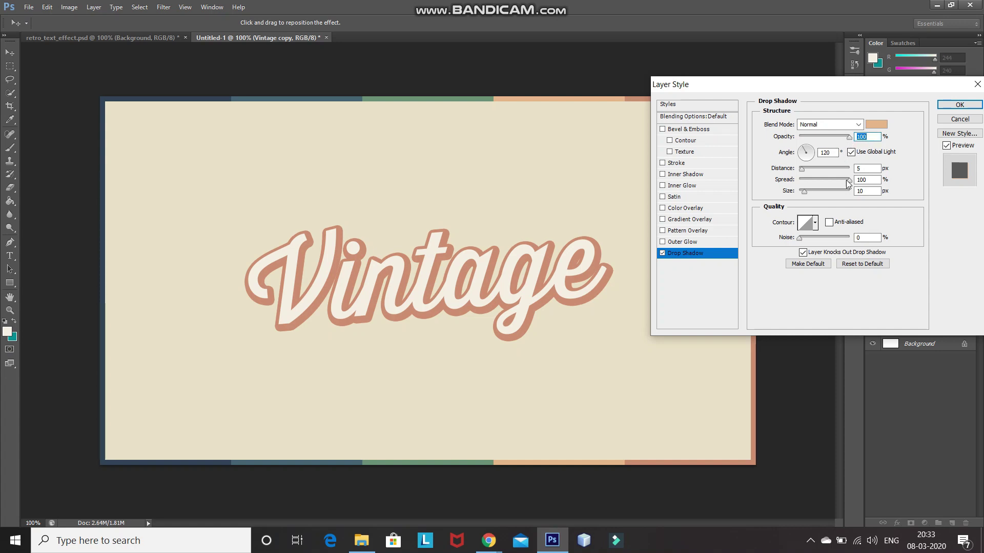
click(865, 168)
text(15)
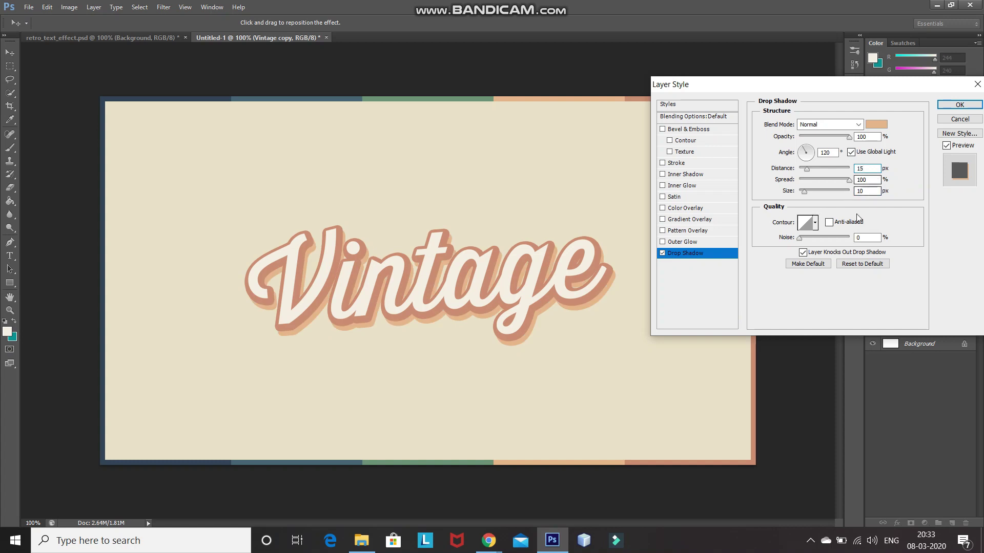
click(954, 106)
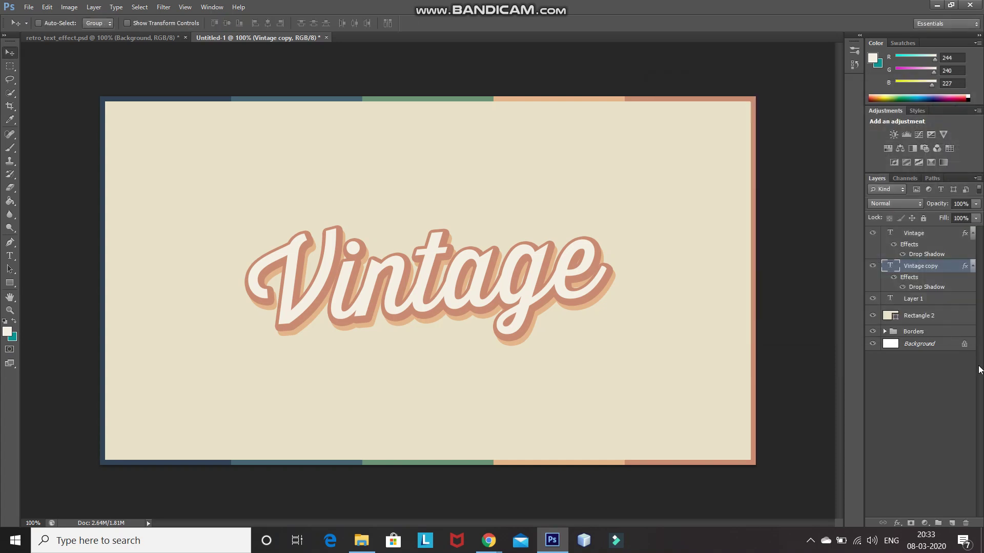
Duplicate into Vintage copy 2 below, with a green border-stripe shadow at 25 px distance
key(ctrl+j)
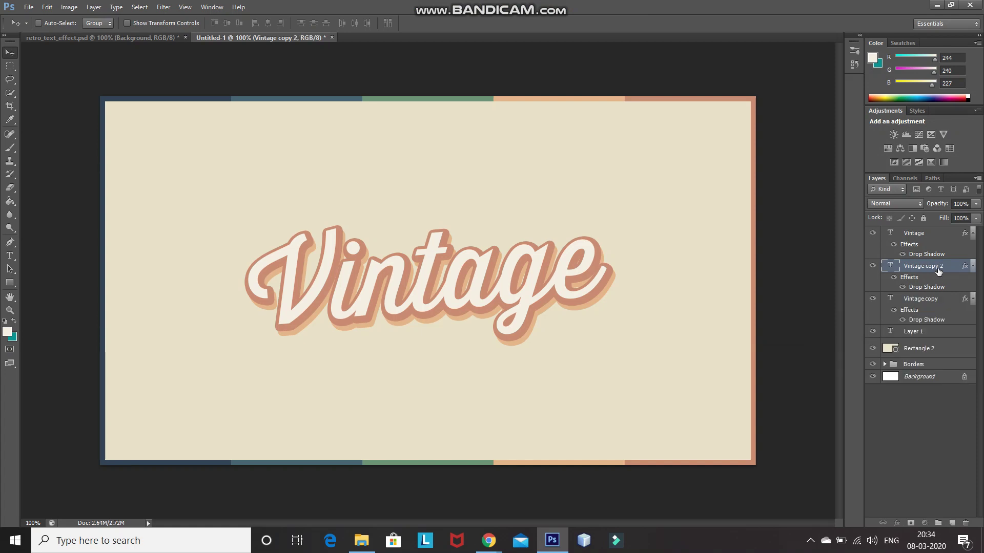
drag(940, 268, 929, 317)
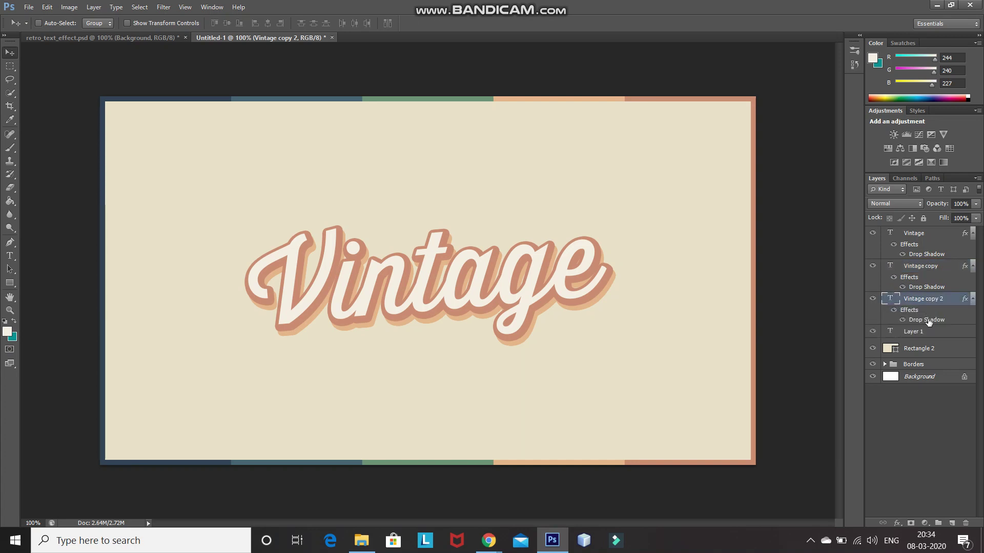
double_click(928, 320)
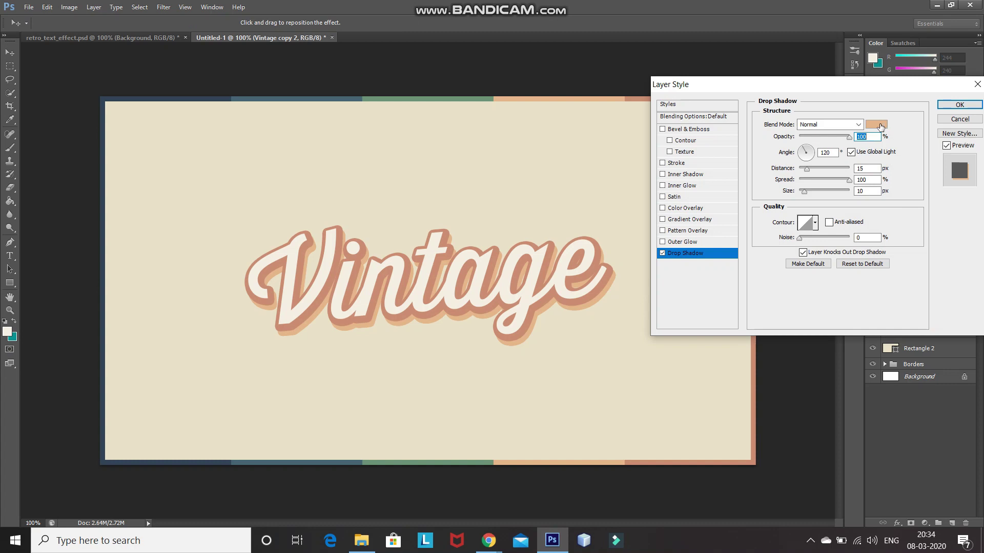
click(878, 125)
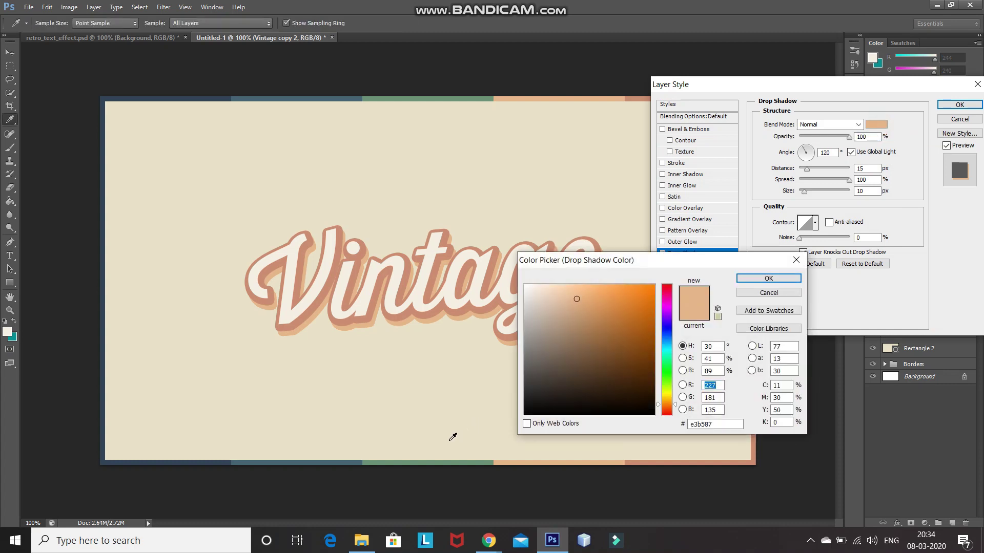
click(438, 462)
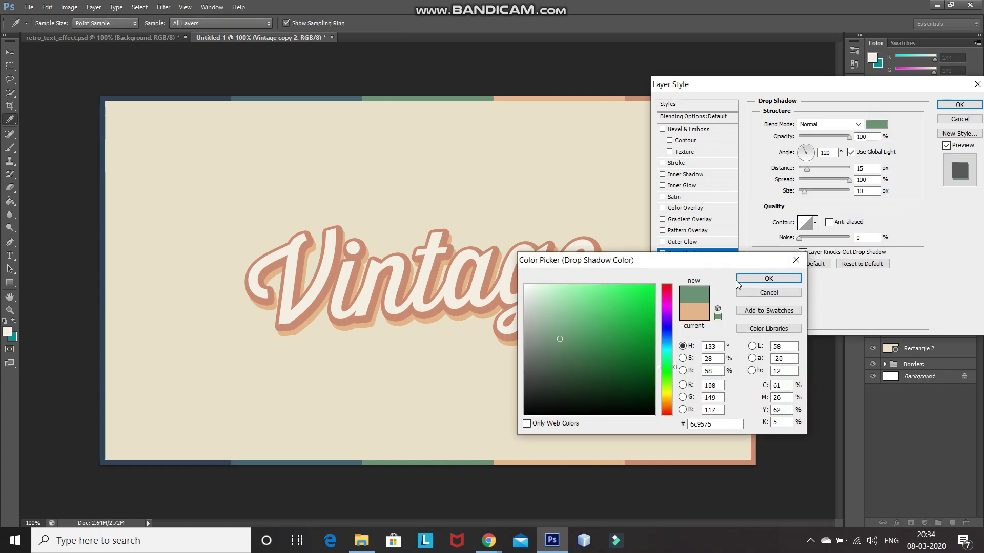
click(769, 278)
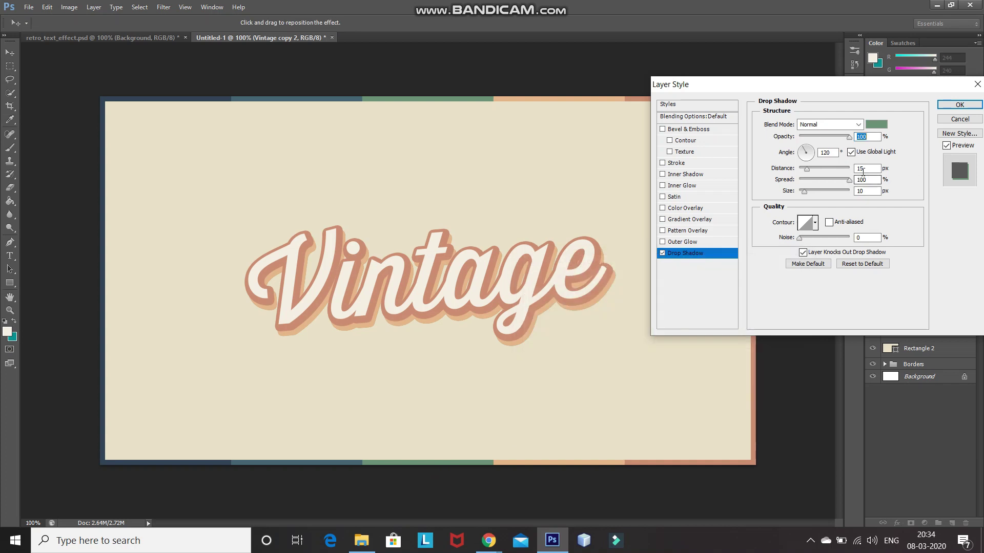
double_click(863, 169)
key(BackSpace)
text(25)
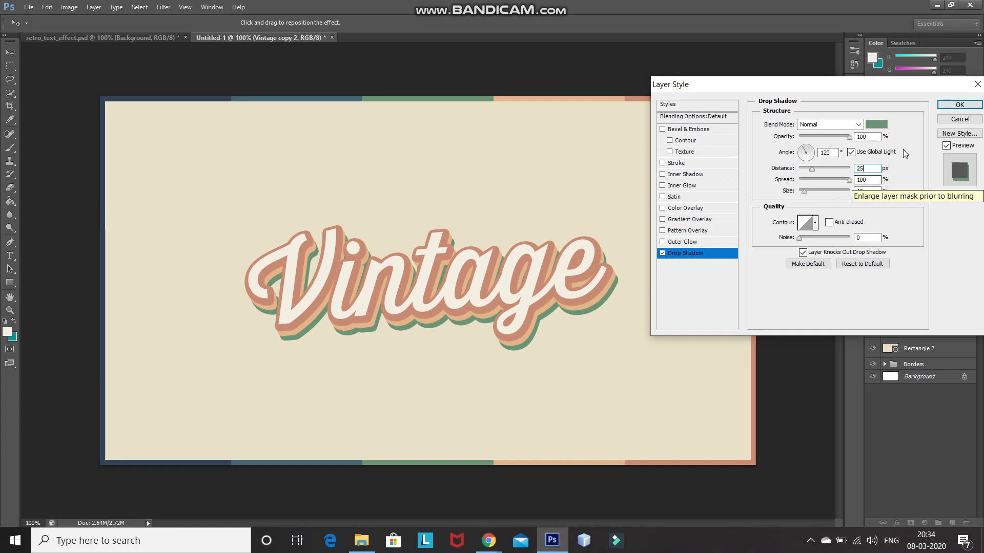
click(954, 105)
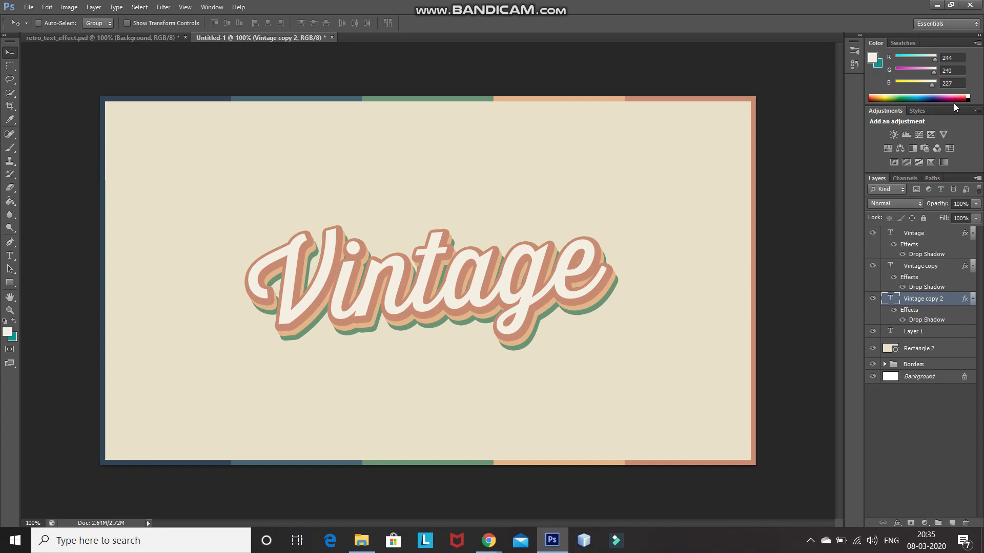
Duplicate into Vintage copy 3 below, with a slate-blue shadow at 35 px distance
key(ctrl+j)
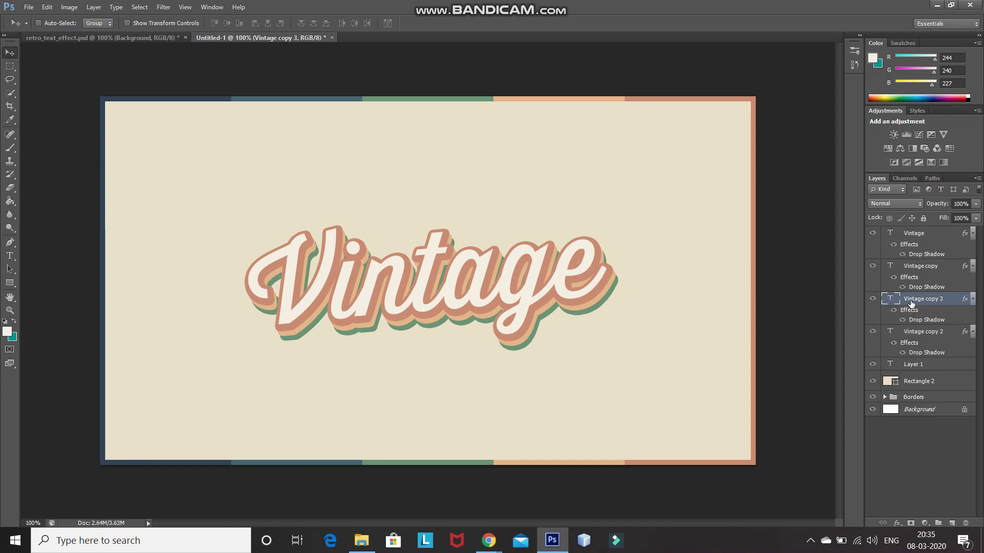
drag(911, 304, 907, 355)
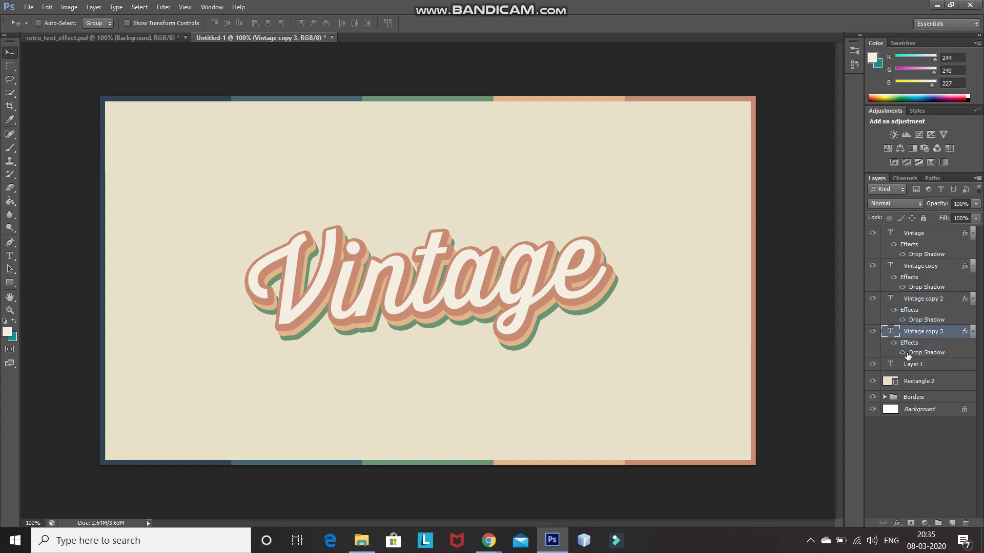
double_click(935, 353)
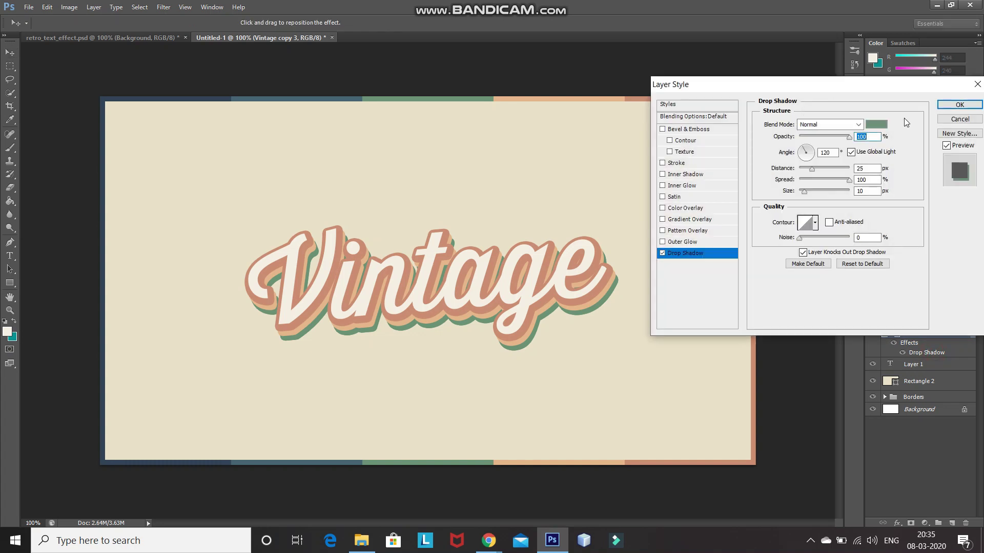
click(881, 126)
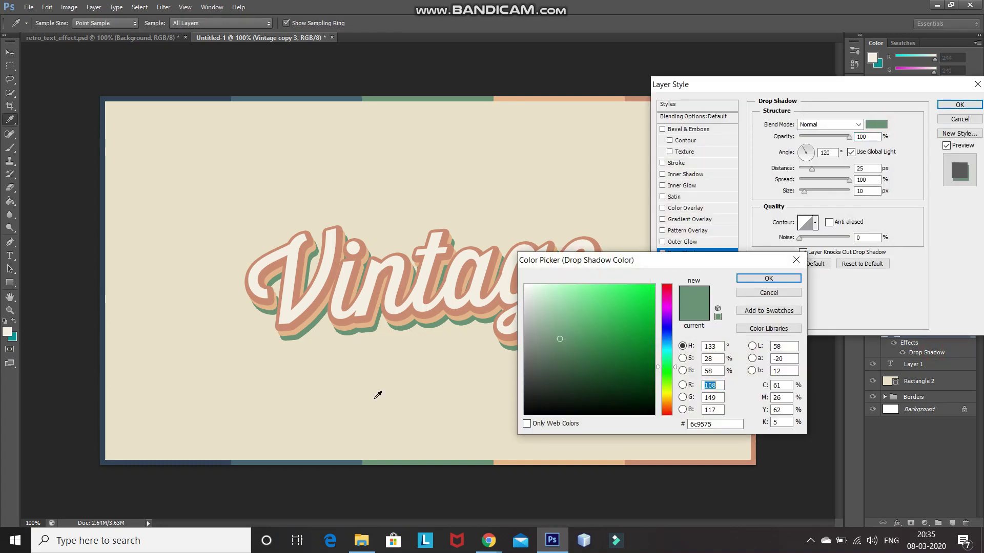
click(266, 459)
click(769, 278)
double_click(868, 169)
key(BackSpace)
text(35)
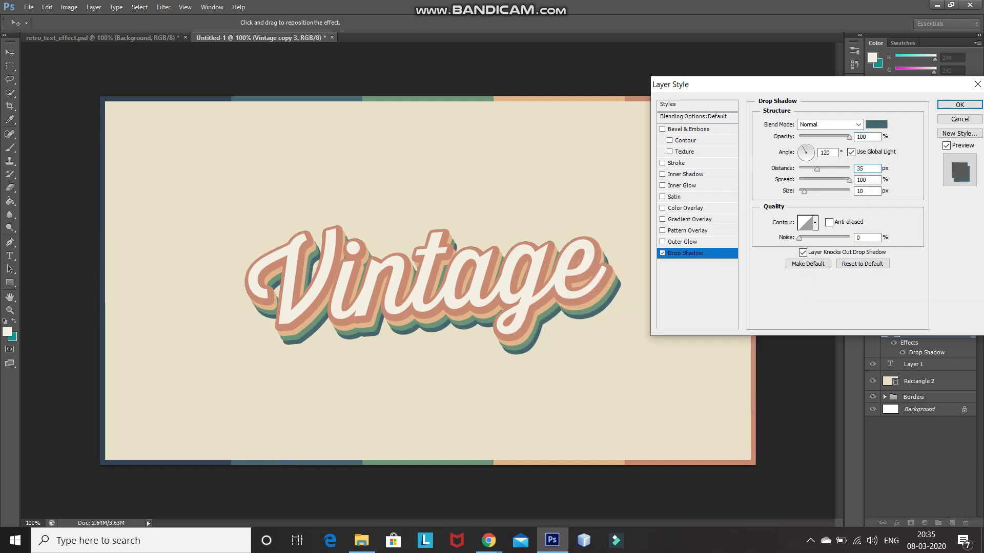
click(961, 105)
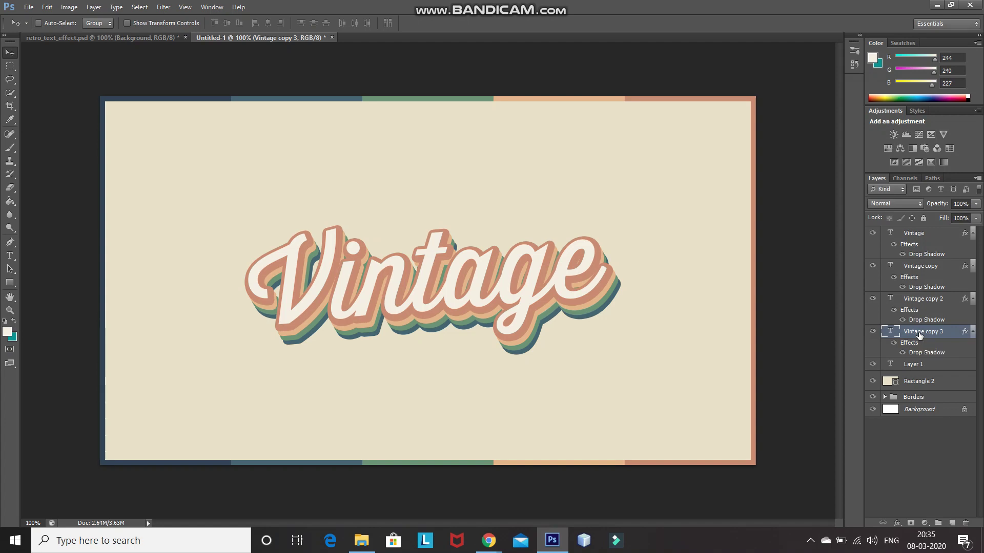
Duplicate into Vintage copy 4 beneath copy 3, with a navy shadow at 45 px distance
key(ctrl+j)
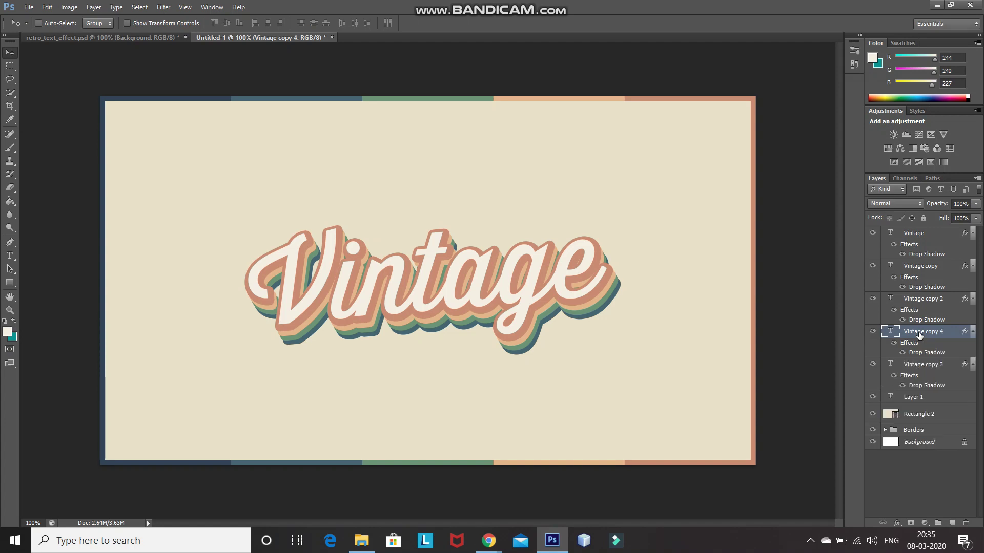
drag(920, 334, 914, 378)
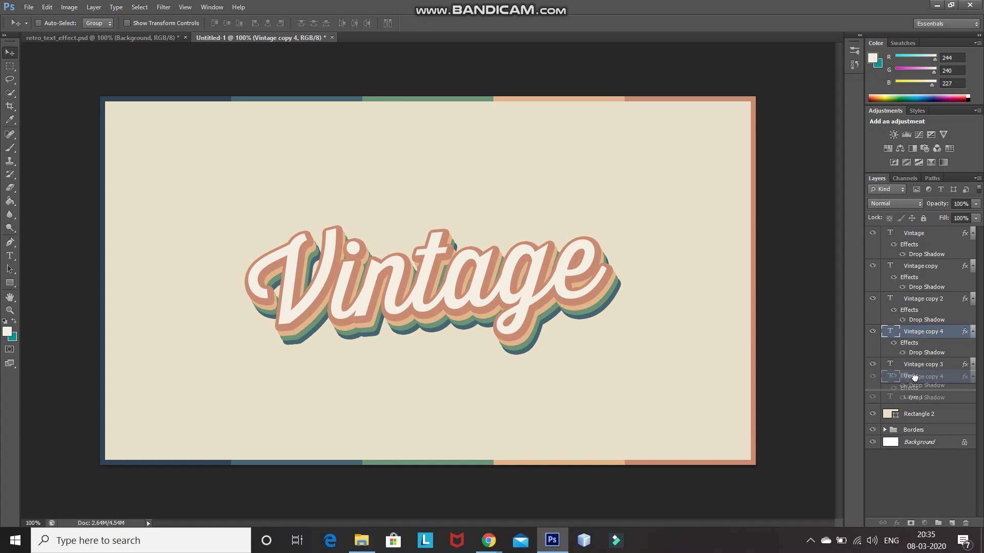
drag(915, 378, 916, 384)
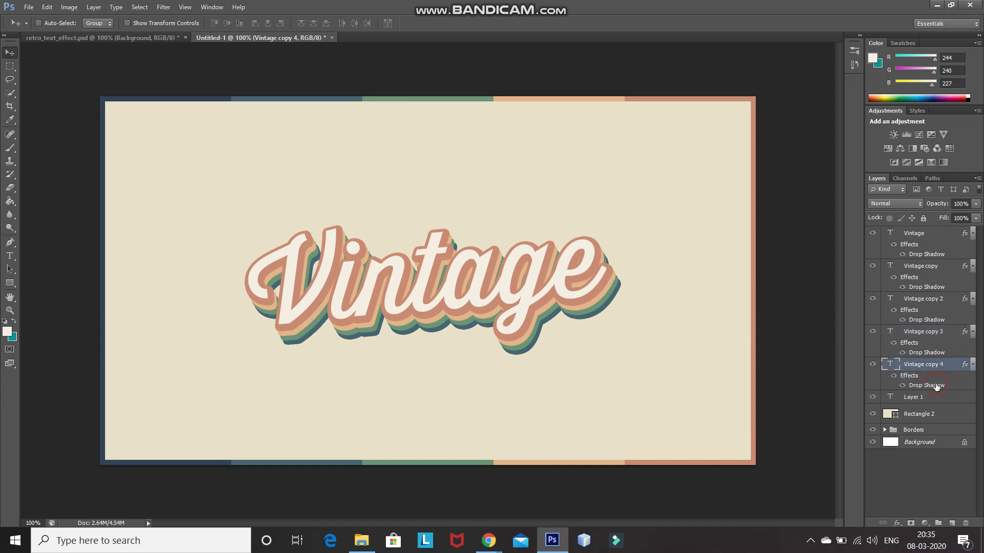
double_click(935, 386)
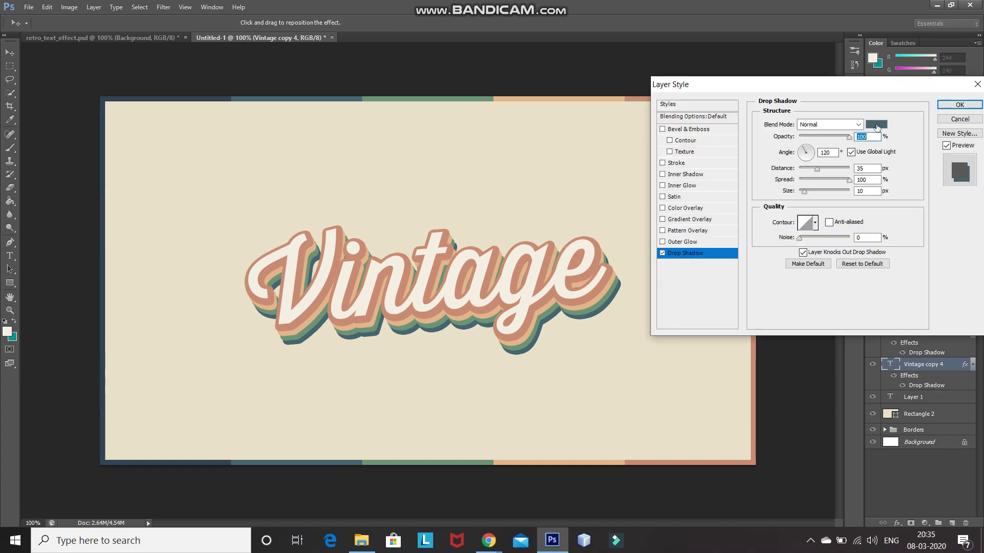
click(876, 125)
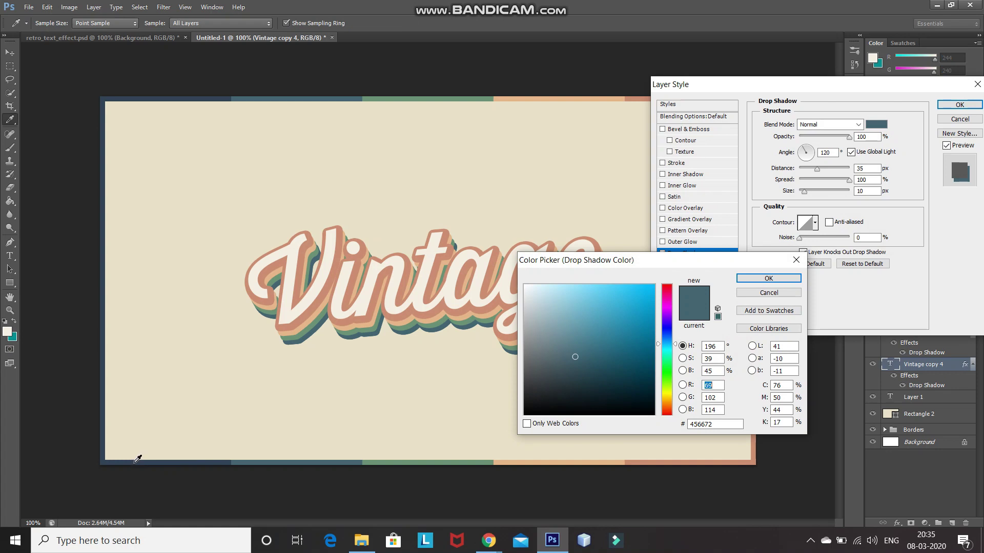
click(135, 464)
click(769, 279)
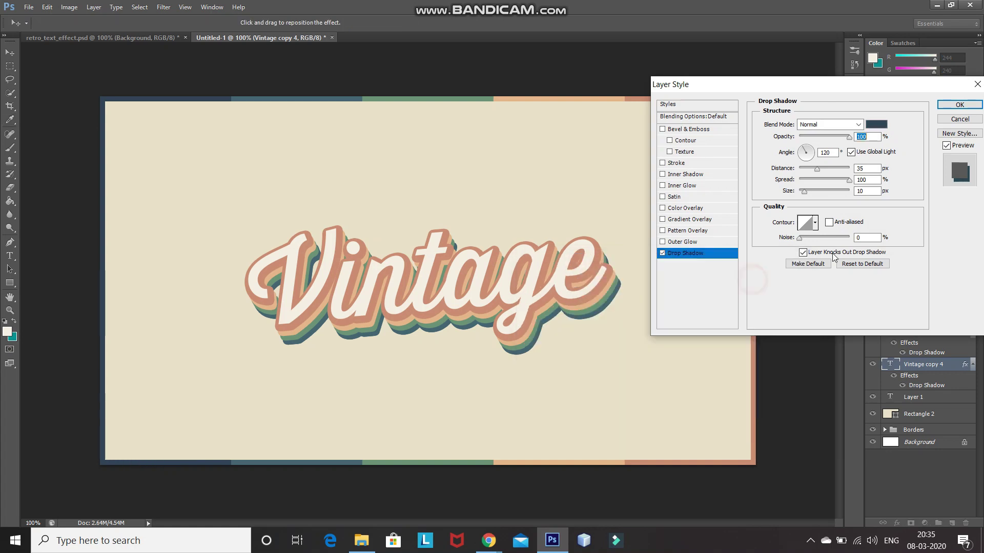
double_click(873, 171)
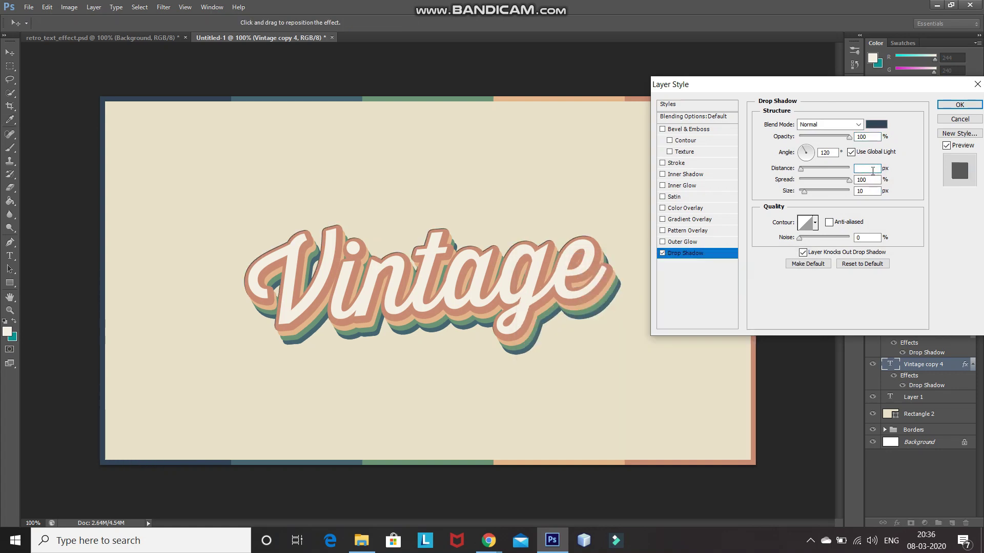
text(45)
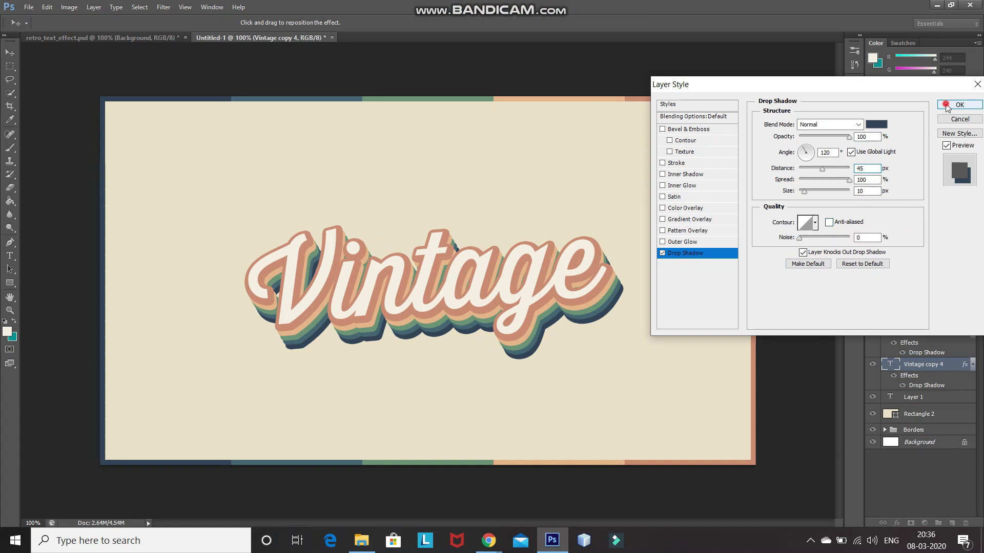
click(947, 106)
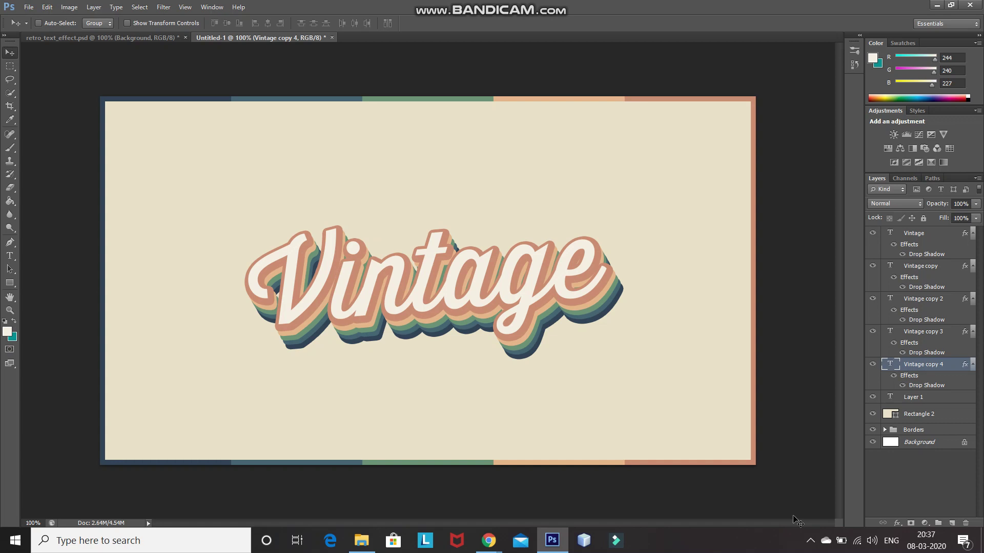
Select Vintage through Vintage copy 4 and group them into Group 1
shift+click(943, 237)
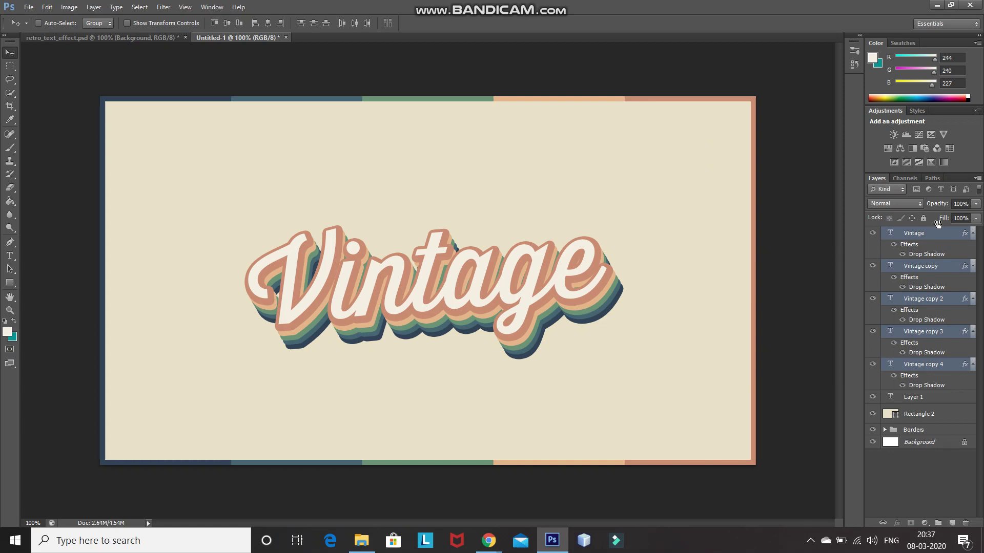
key(ctrl+g)
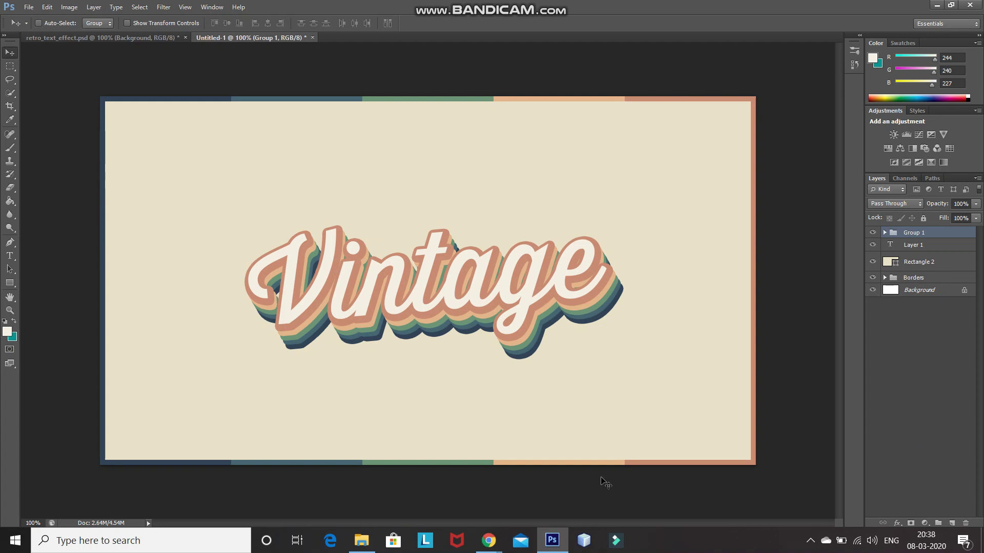
click(361, 540)
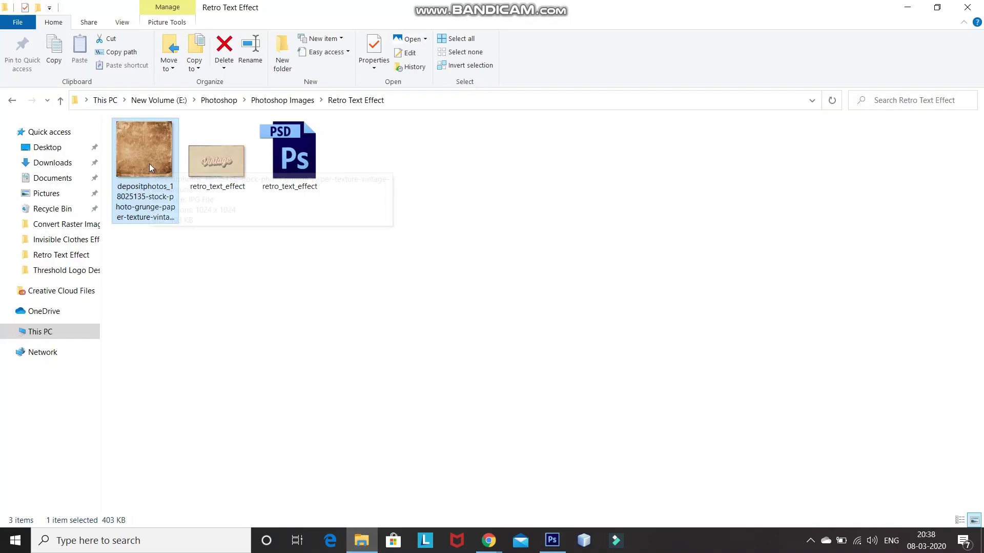
Drag the grunge texture file from the Retro Text Effect folder onto the Photoshop canvas
drag(149, 165, 474, 353)
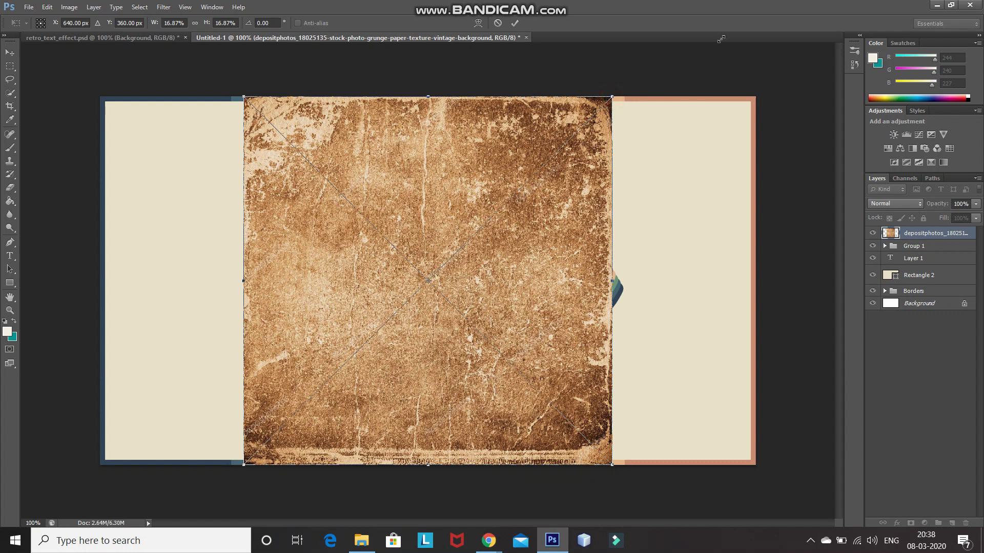
Scale the grunge texture to fill the canvas and place its layer below Group 1
drag(721, 39, 3, 523)
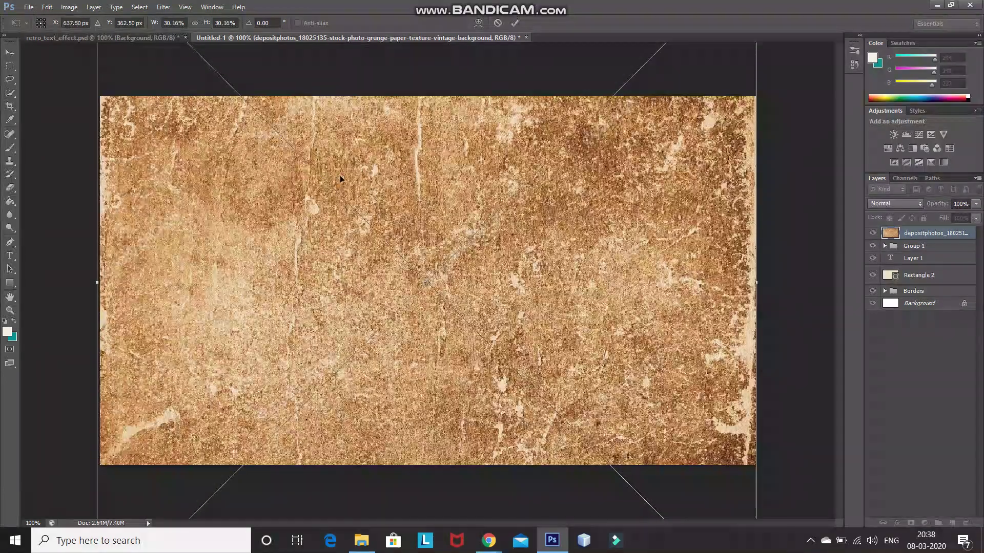
click(512, 23)
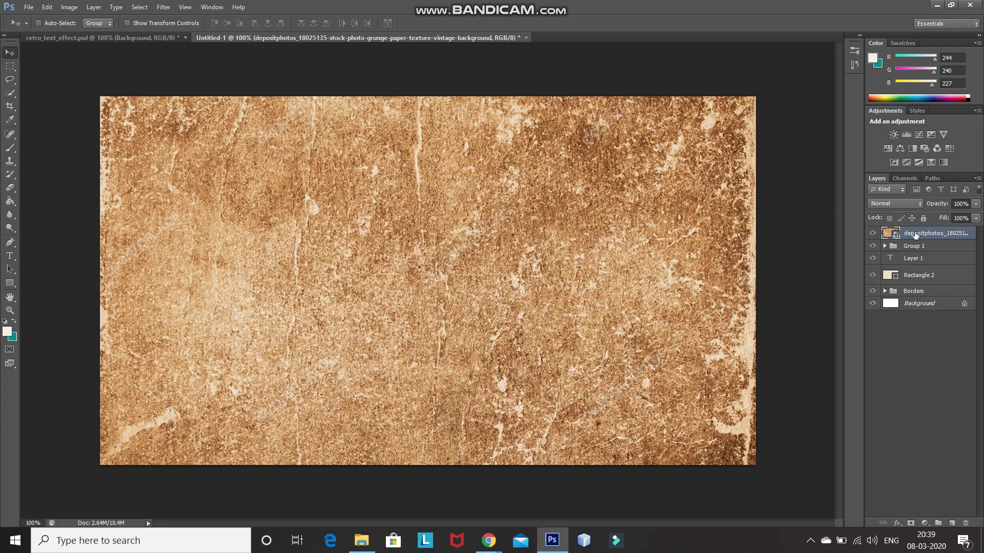
drag(916, 235, 912, 252)
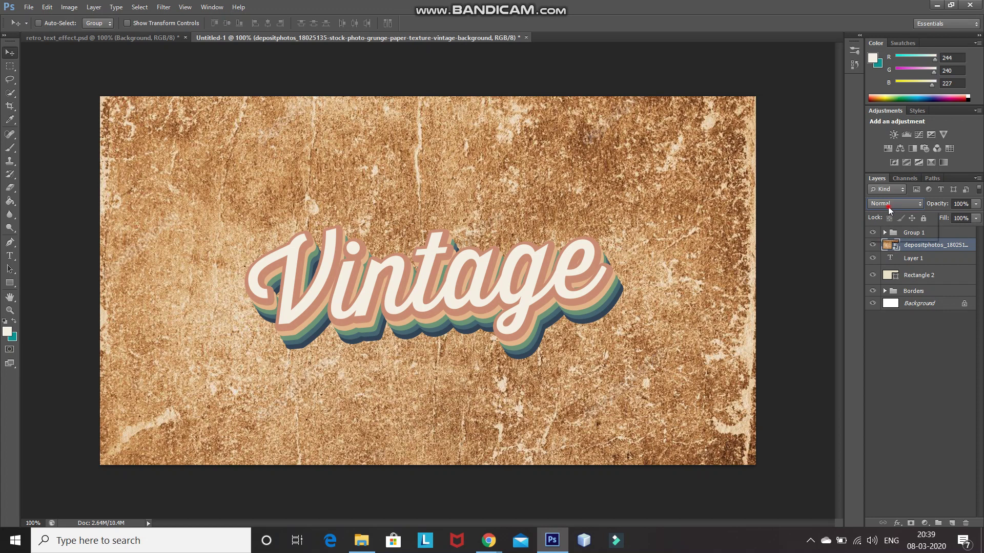
Set the texture layer to Multiply blend mode at 20% opacity
click(888, 207)
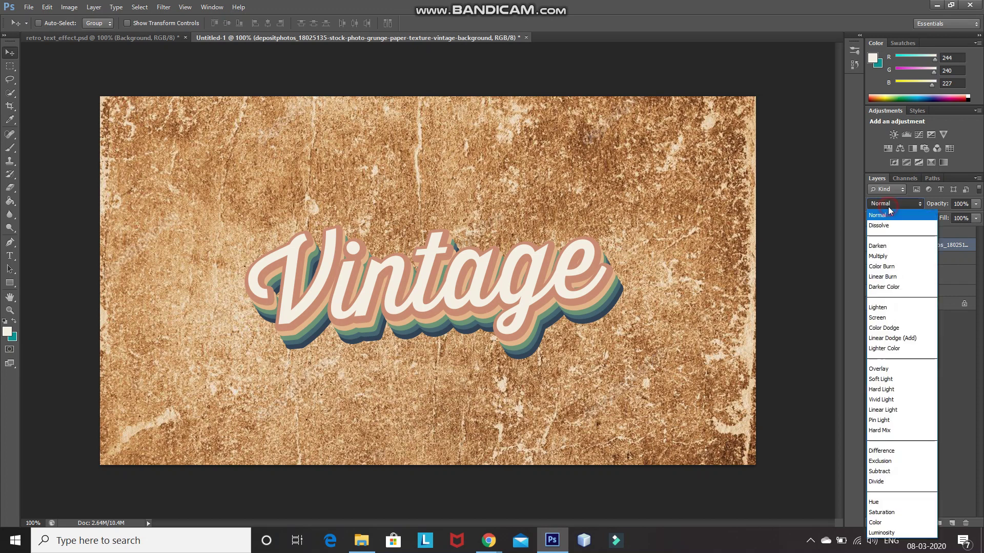
click(874, 259)
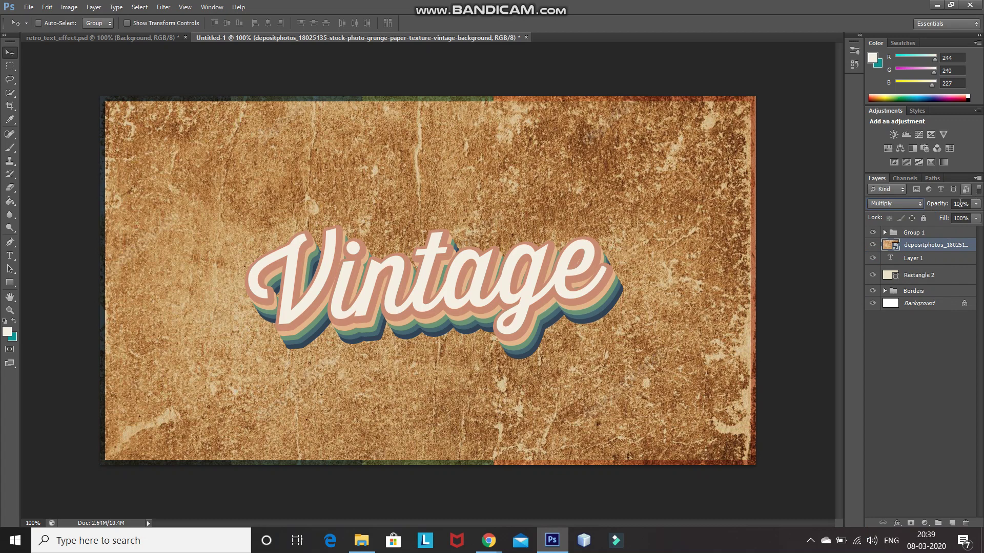
click(963, 203)
click(963, 204)
text(20)
key(Return)
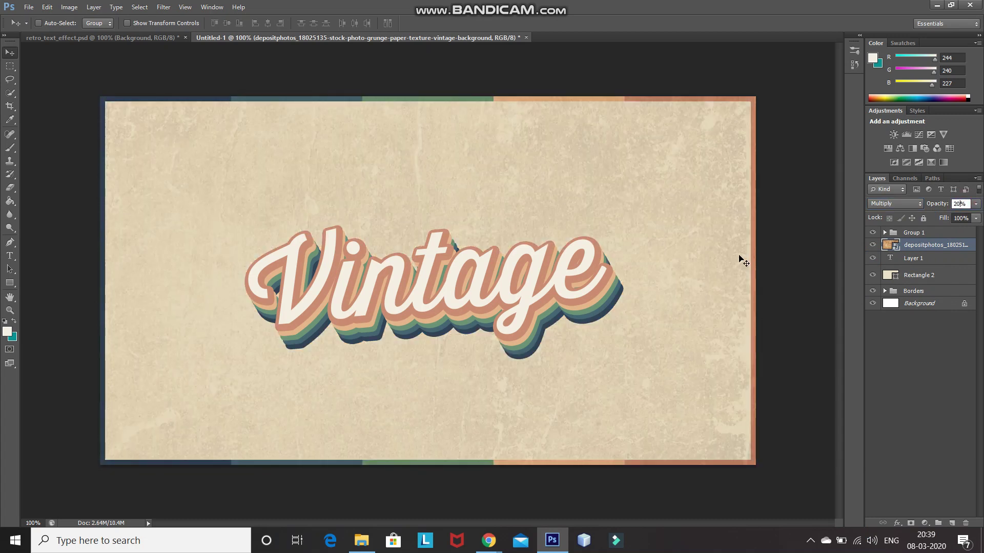
In Group 1's Blending Options, split the Underlying Layer white Blend If slider to 207/221
click(944, 234)
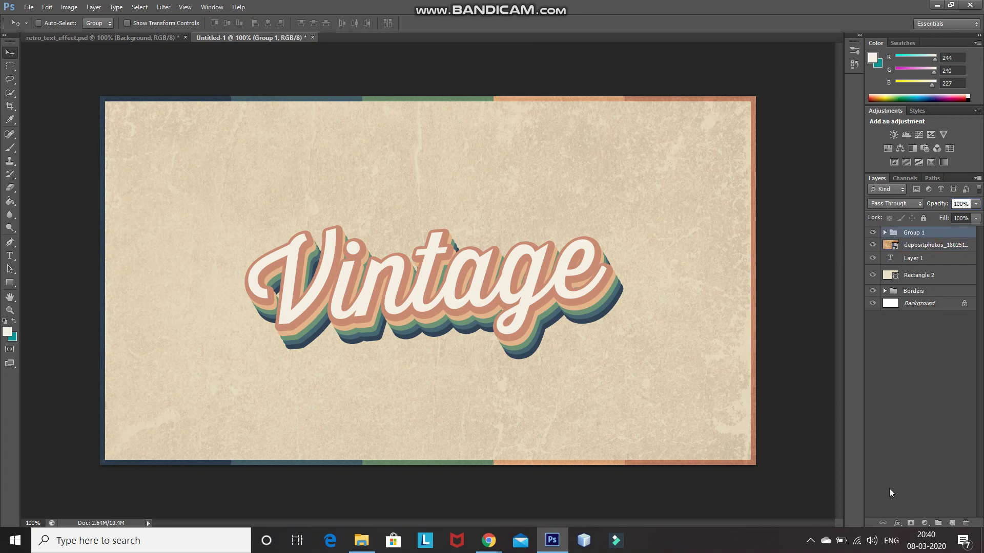
click(898, 523)
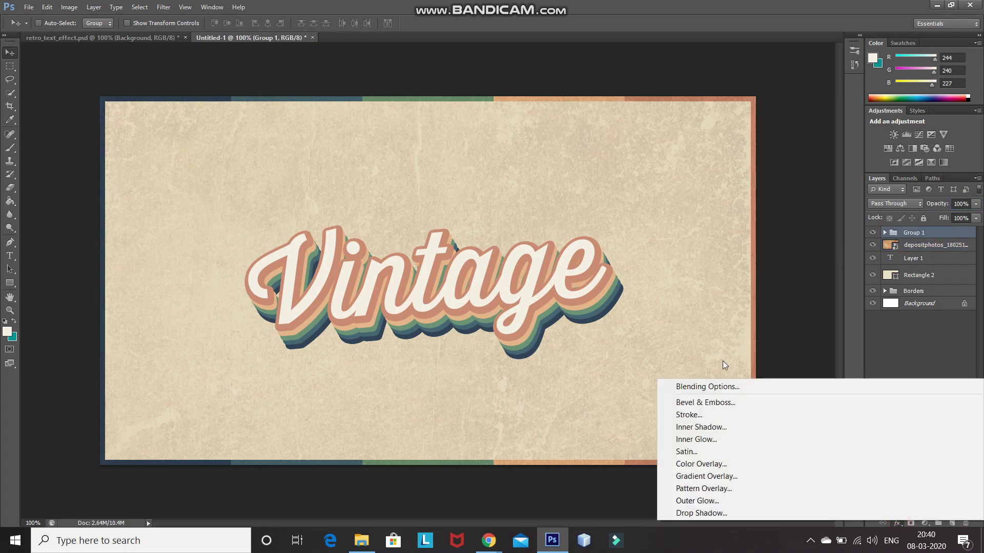
click(724, 389)
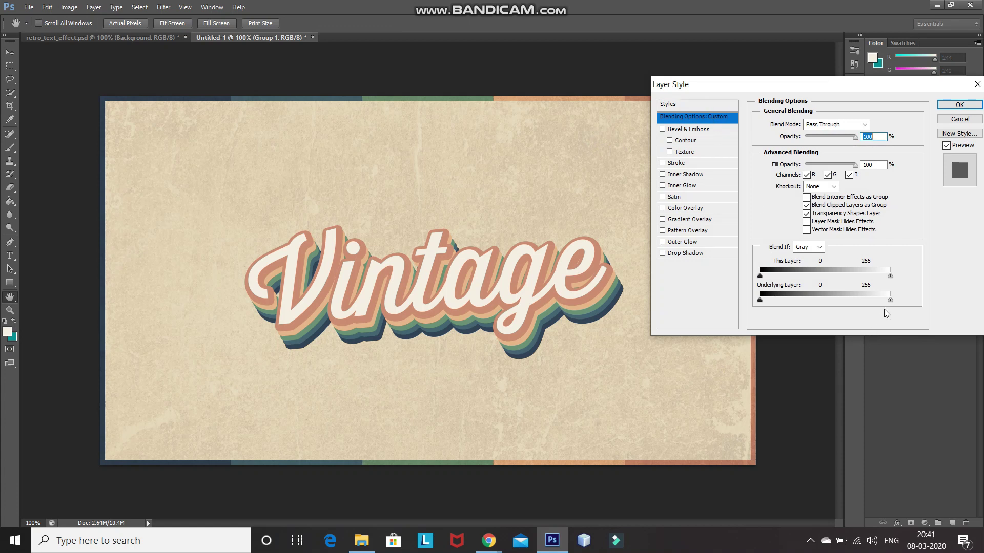
drag(891, 302, 885, 303)
drag(875, 304, 871, 303)
key(alt)
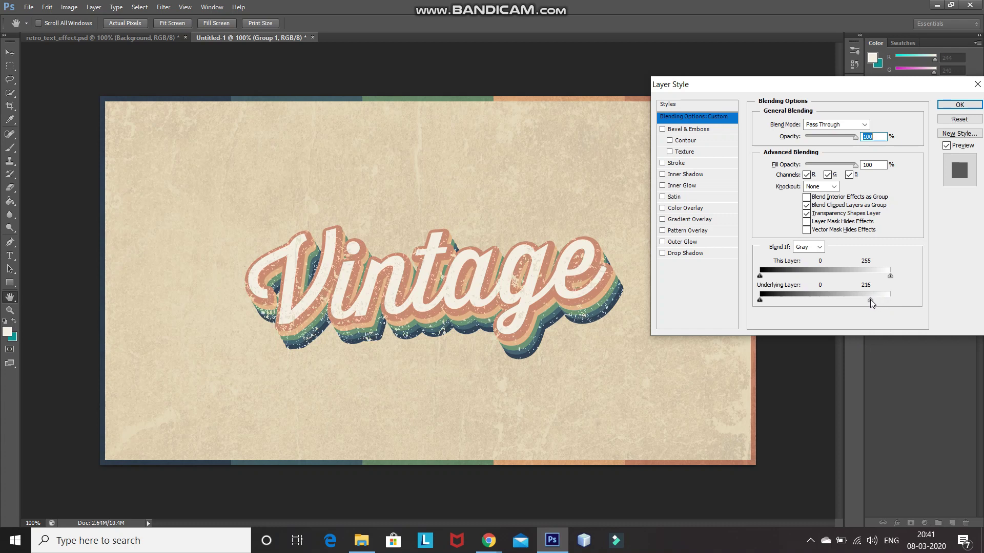
alt+click(870, 299)
drag(869, 300, 865, 300)
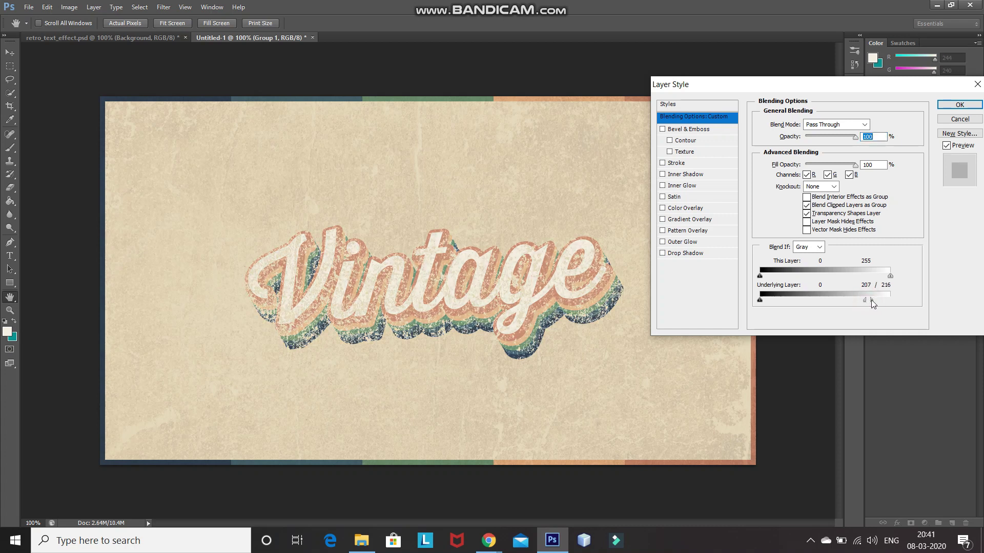
drag(872, 300, 873, 300)
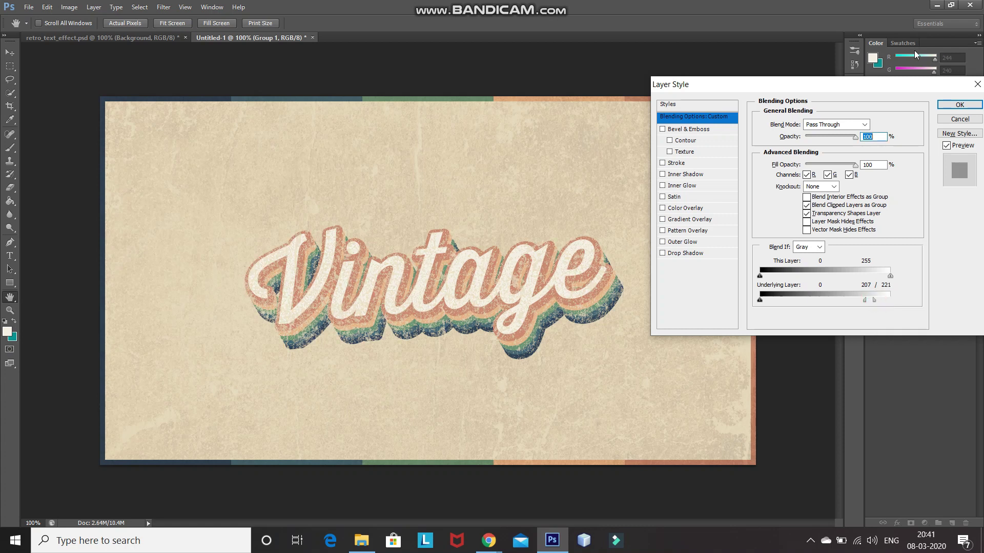
click(949, 105)
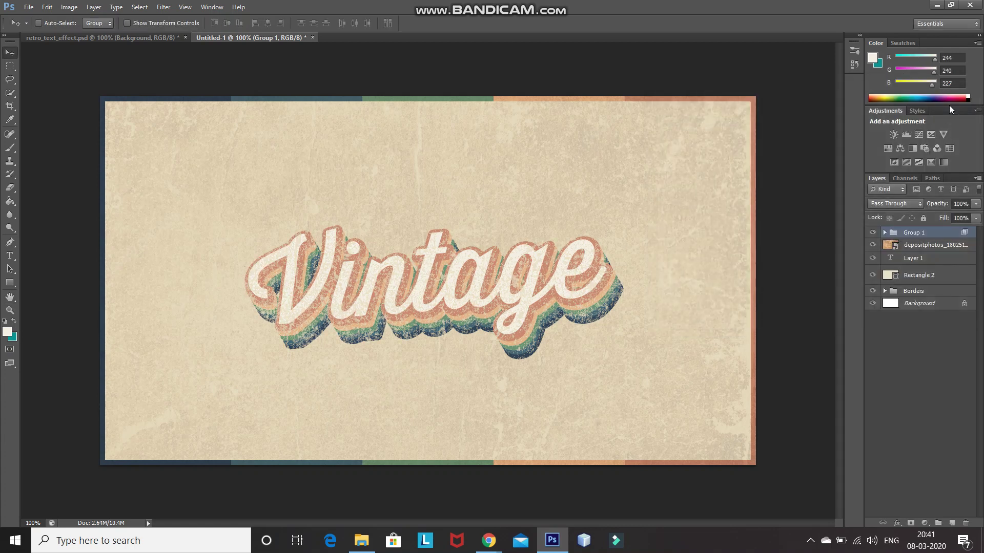